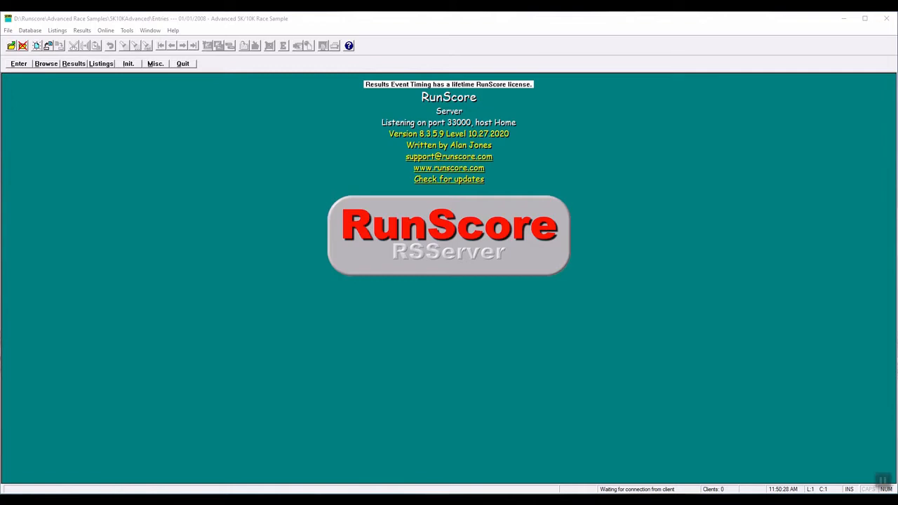
# Step: Switch to xplorer² to view the listing files in the 5KAdvanced folder, and return to RunScore
pyautogui.hotkey('alt', 'Tab')
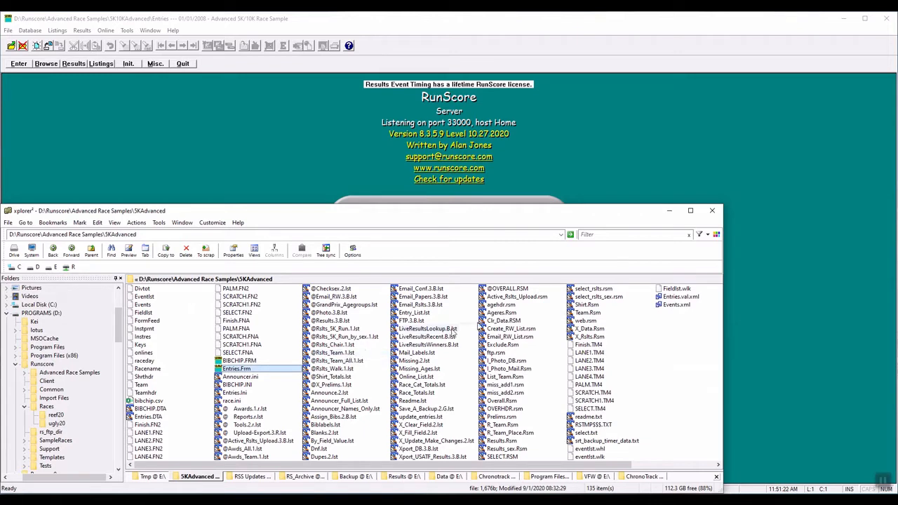
pyautogui.click(669, 210)
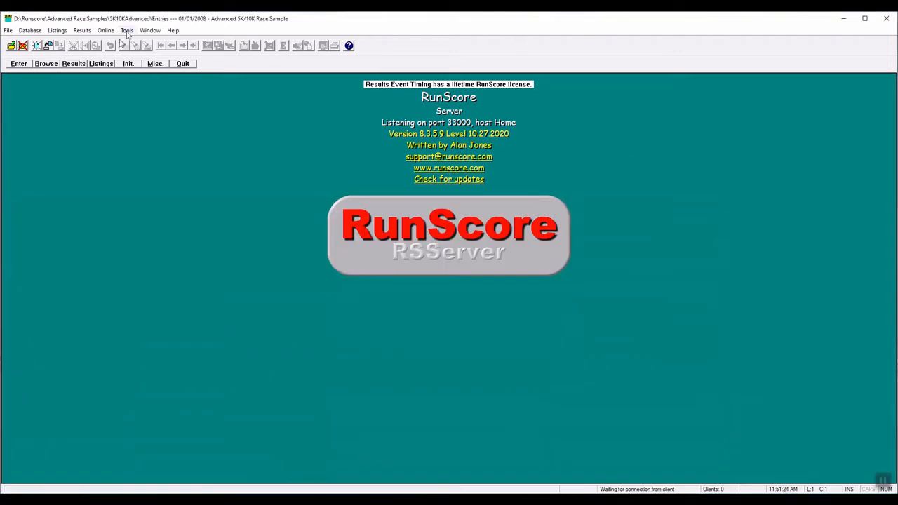
# Step: Open the Listings window and view the descriptions of the Awards group, the Tools group and Entry_List
pyautogui.click(101, 64)
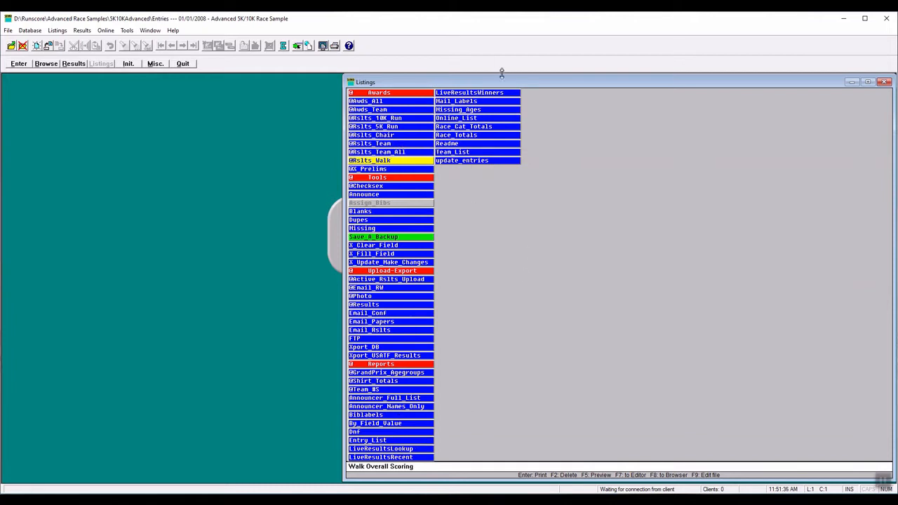
pyautogui.click(383, 94)
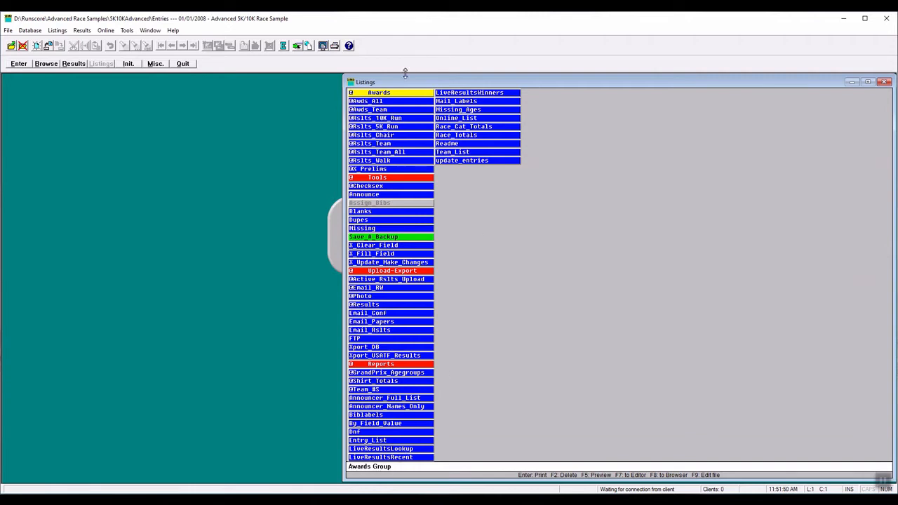
pyautogui.click(383, 181)
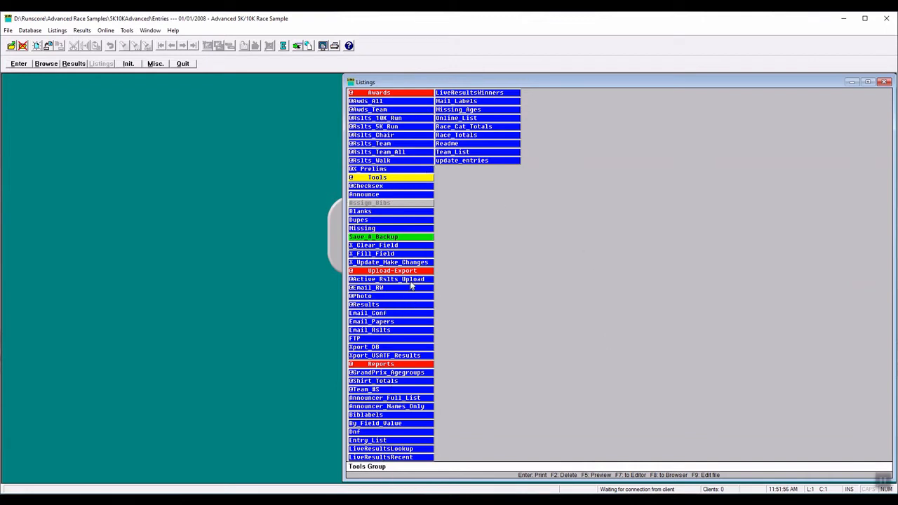
pyautogui.click(383, 440)
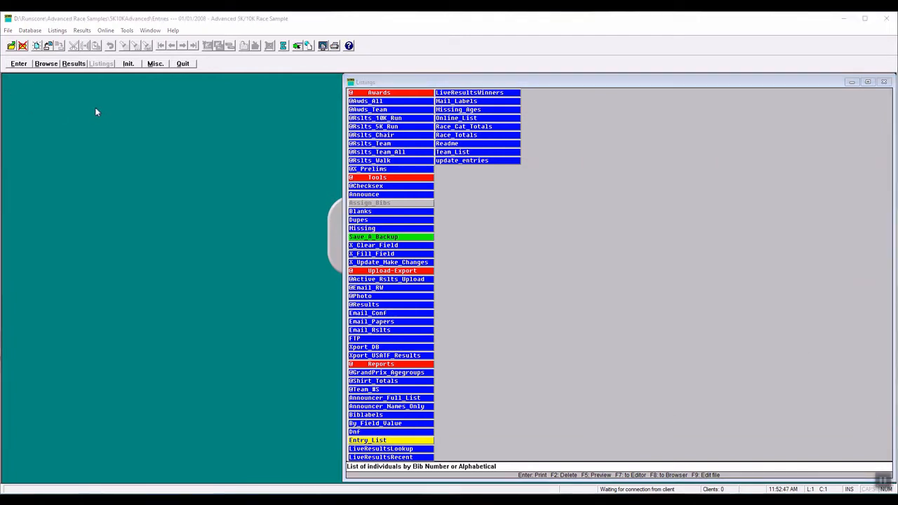
# Step: Create a new document with a Comment keyword line containing the text "THis is a comment."
pyautogui.click(36, 47)
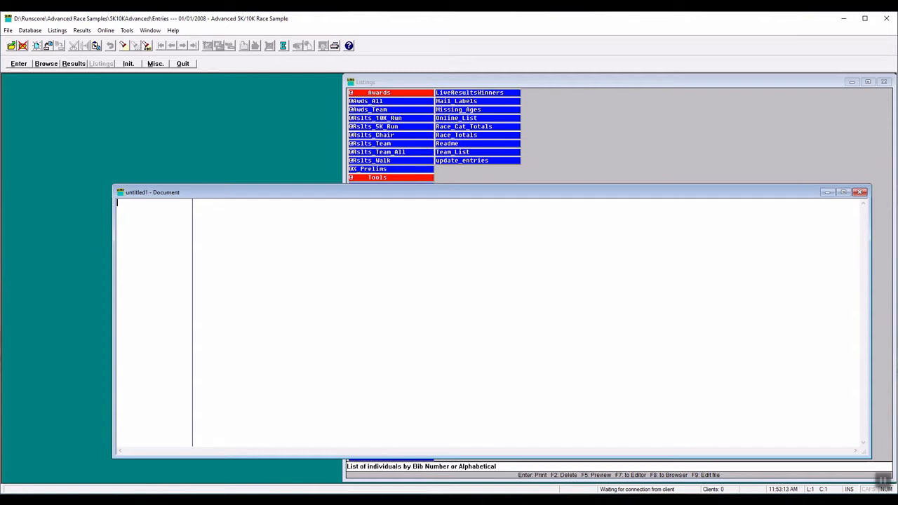
pyautogui.write('Comme')
pyautogui.press('BackSpace')
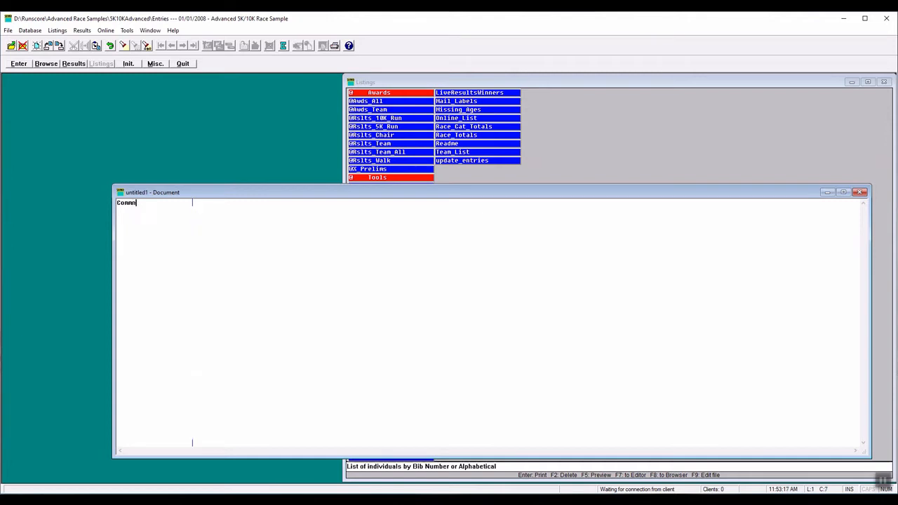
pyautogui.write('ent\tT')
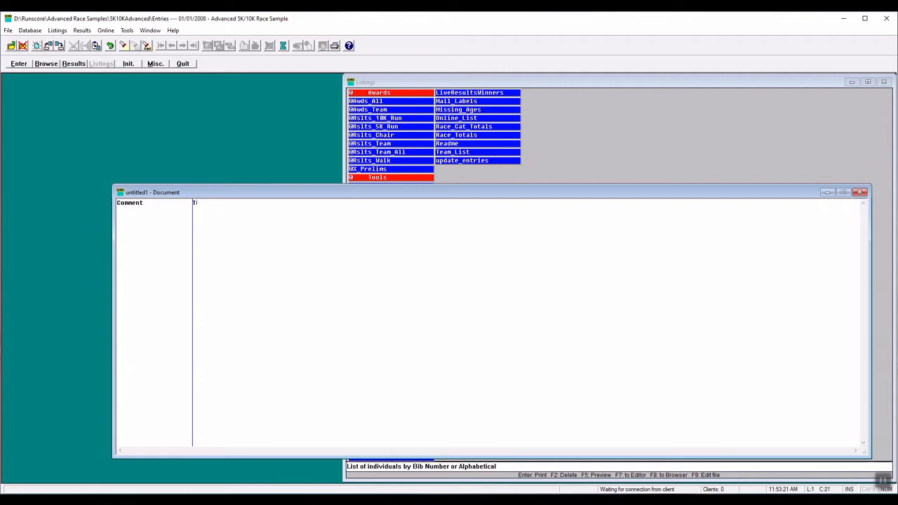
pyautogui.write('His is a comment.')
# Step: Save the new document as test.lst in the 5K10KAdvanced folder
pyautogui.click(59, 46)
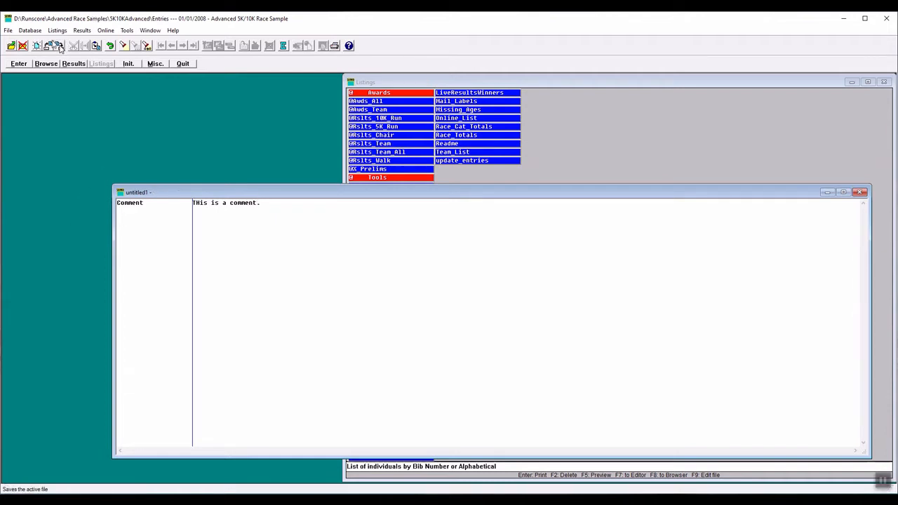
pyautogui.write('te')
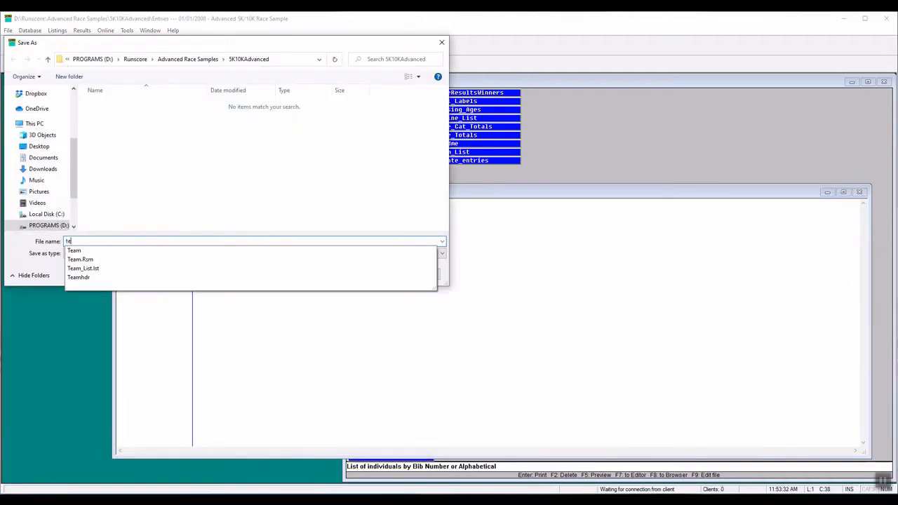
pyautogui.write('st.lst')
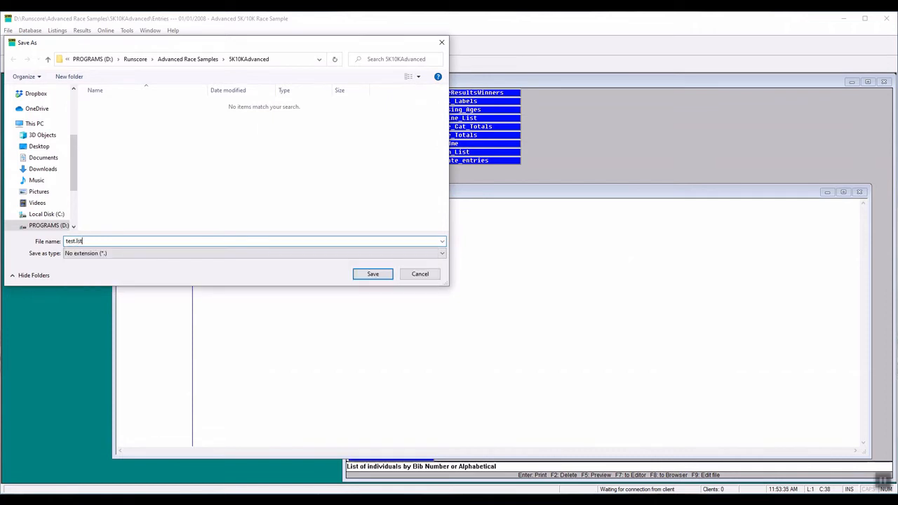
pyautogui.press('Return')
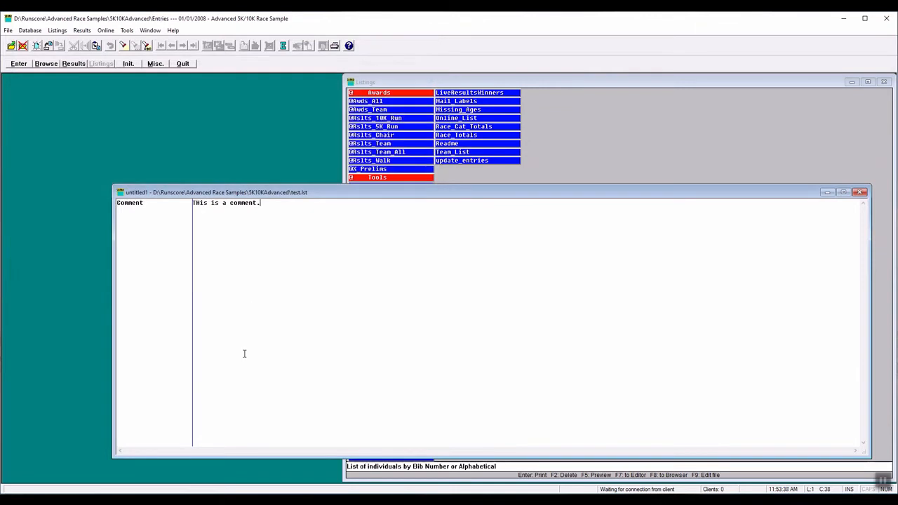
# Step: Refresh the Listings window by minimizing and restoring it, and select the test listing to view its description
pyautogui.click(535, 82)
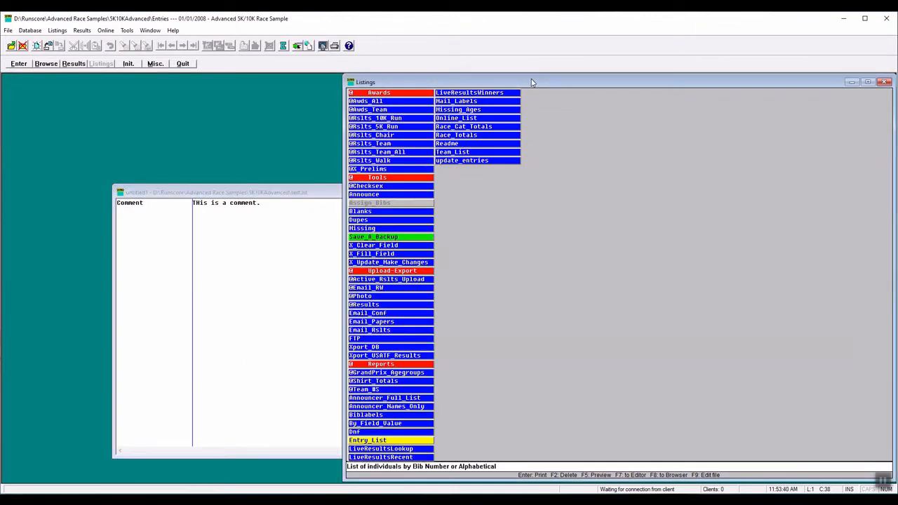
pyautogui.click(852, 82)
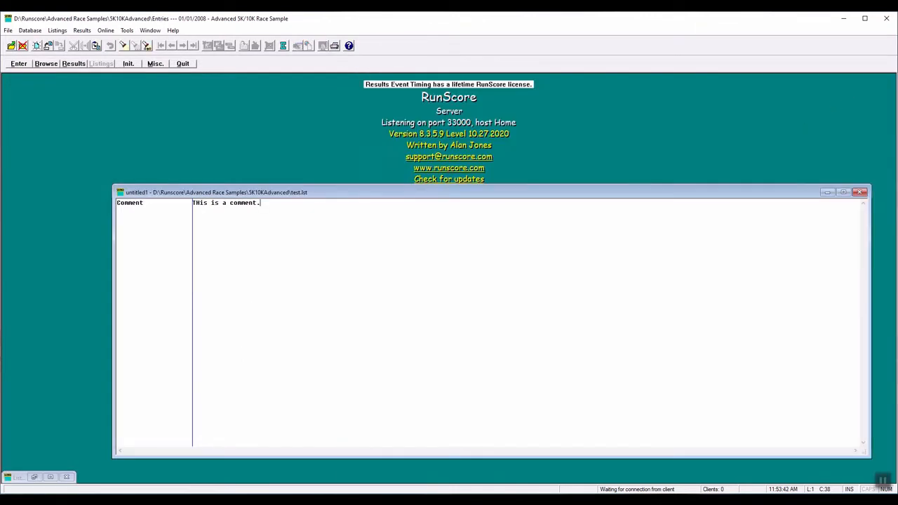
pyautogui.click(34, 476)
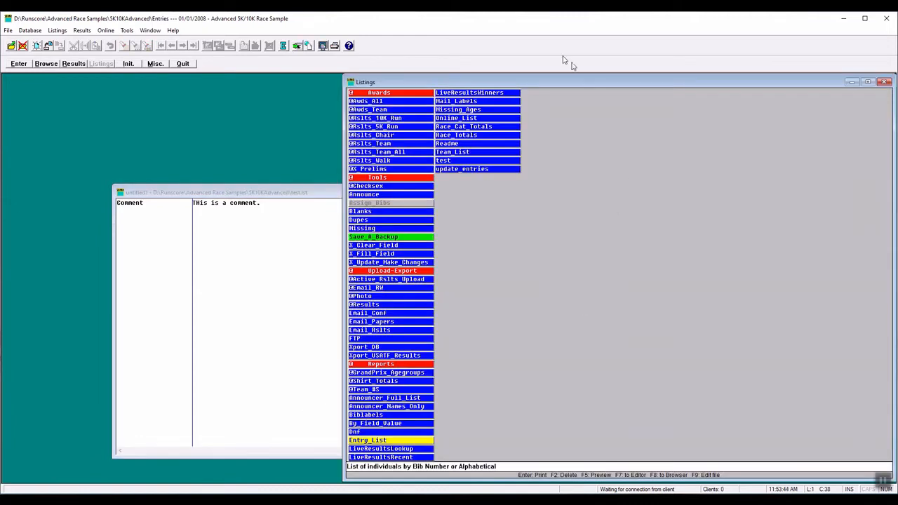
pyautogui.click(449, 163)
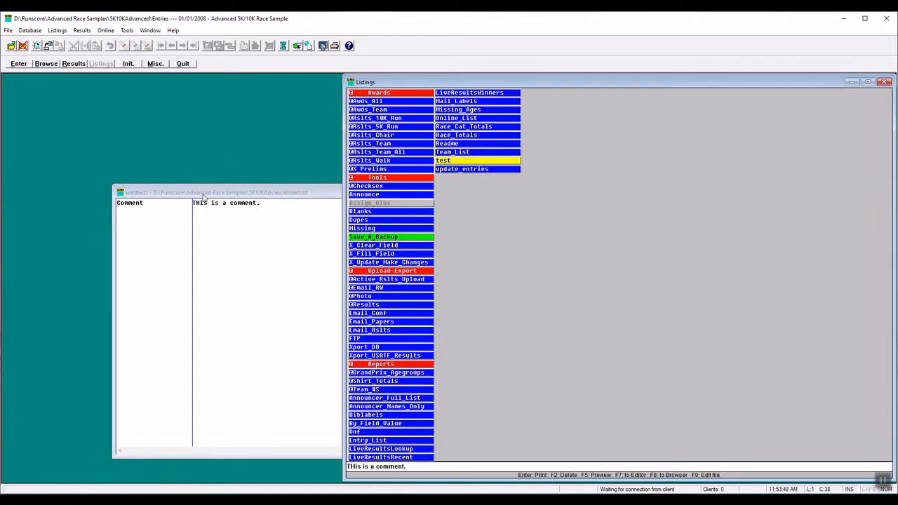
# Step: Replace the Comment keyword in test.lst with an asterisk, making the line "* This is a comment."
pyautogui.click(117, 203)
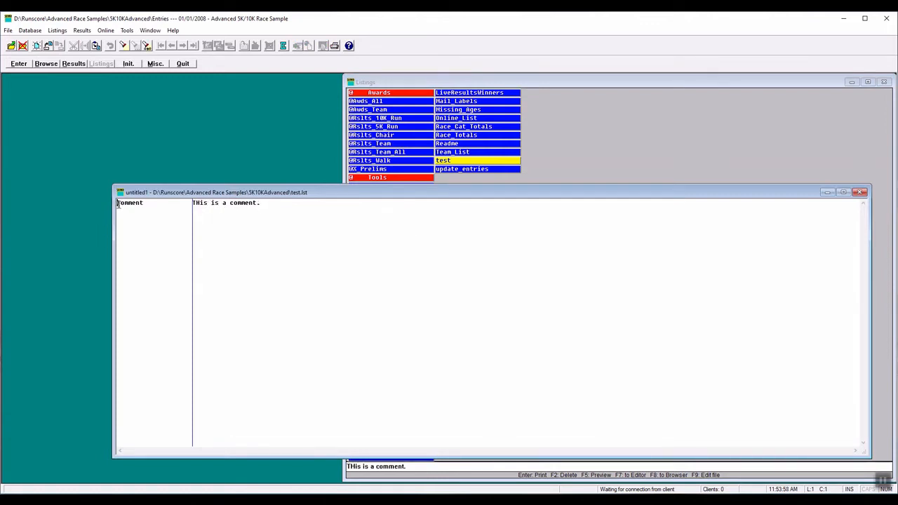
pyautogui.moveTo(117, 203); pyautogui.dragTo(199, 208)
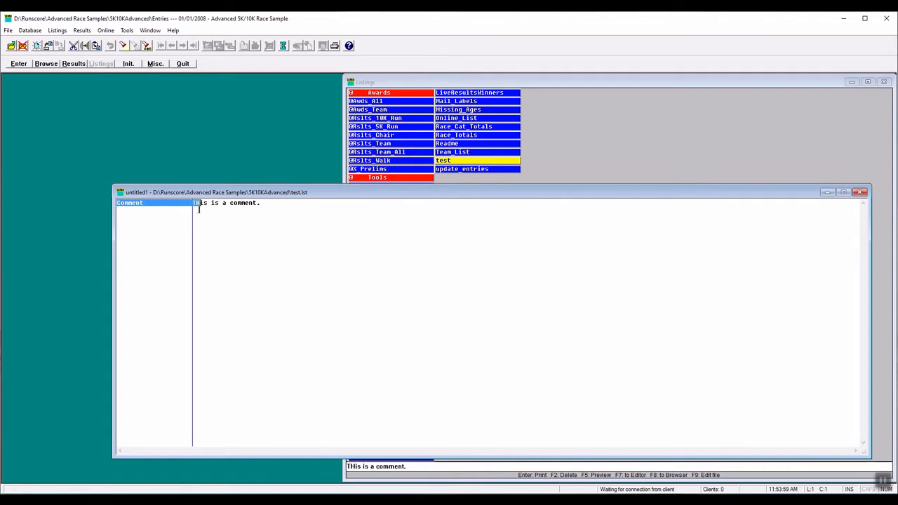
pyautogui.press('Delete')
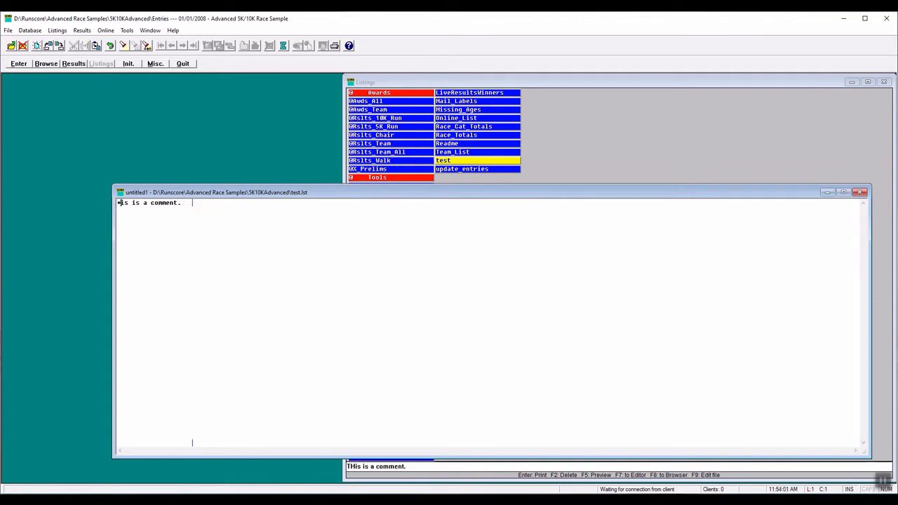
pyautogui.write('* T')
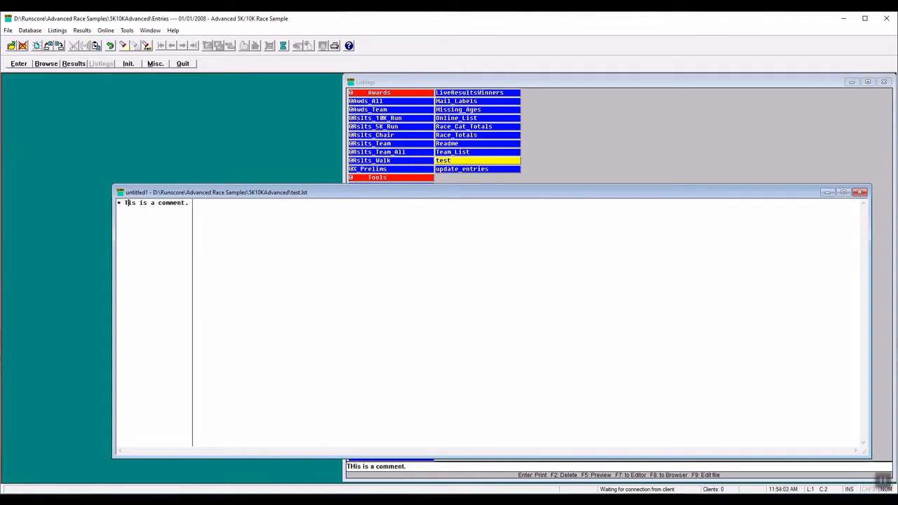
pyautogui.write('h')
# Step: Extend the line to "* This is a comment from an Asterick.", save the file and reselect the test listing
pyautogui.click(189, 203)
pyautogui.press('BackSpace')
pyautogui.write('from an Az')
pyautogui.press('BackSpace')
pyautogui.write('sterick')
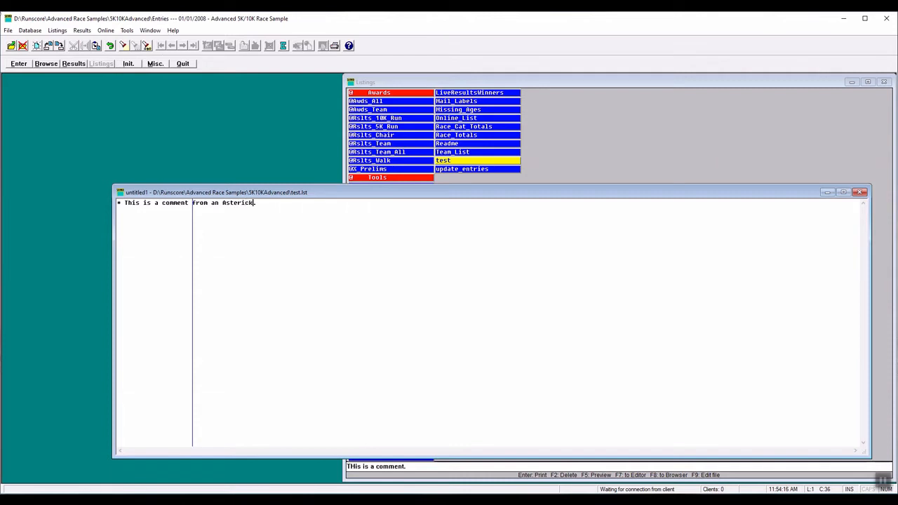
pyautogui.click(60, 48)
pyautogui.click(460, 166)
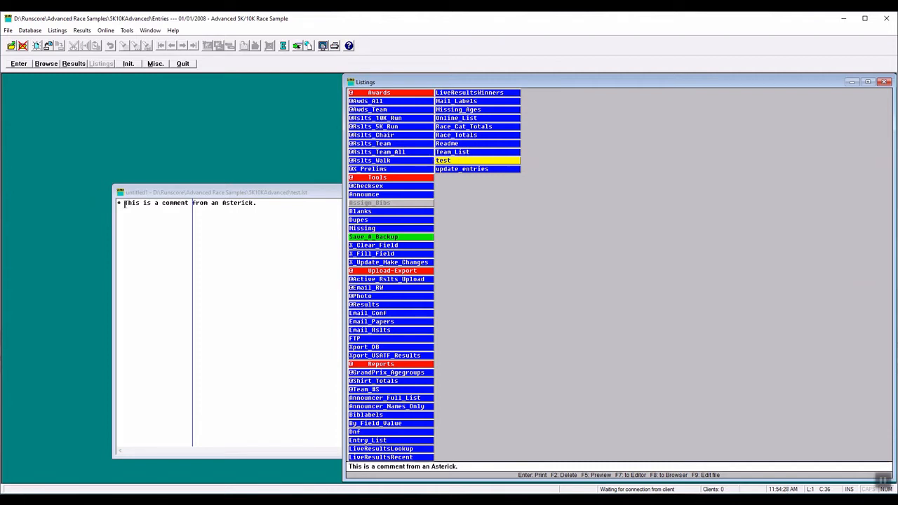
# Step: Replace the asterisk and its space with one leading space, save test.lst and return to the Listings window
pyautogui.click(119, 204)
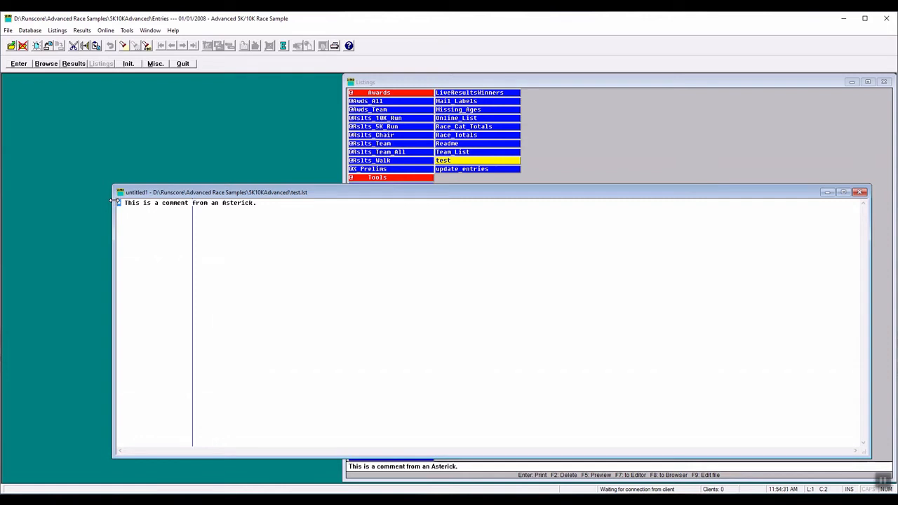
pyautogui.press('BackSpace')
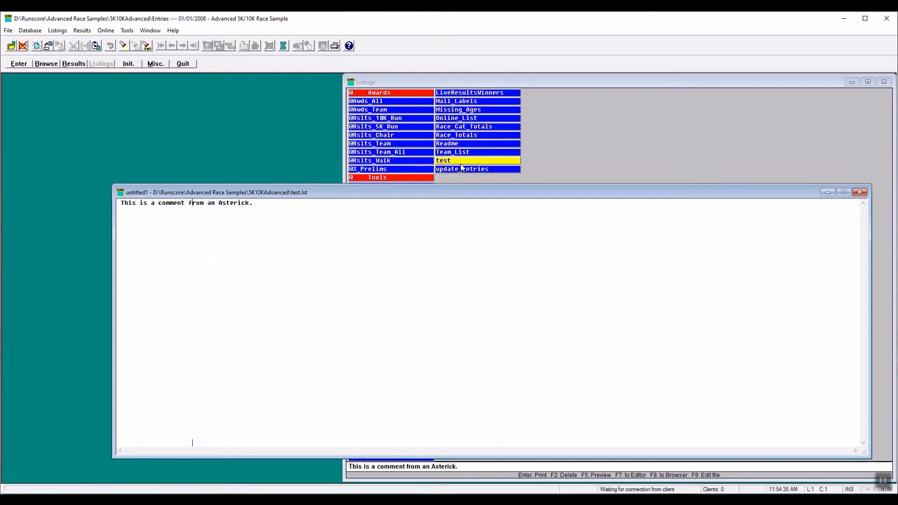
pyautogui.click(419, 466)
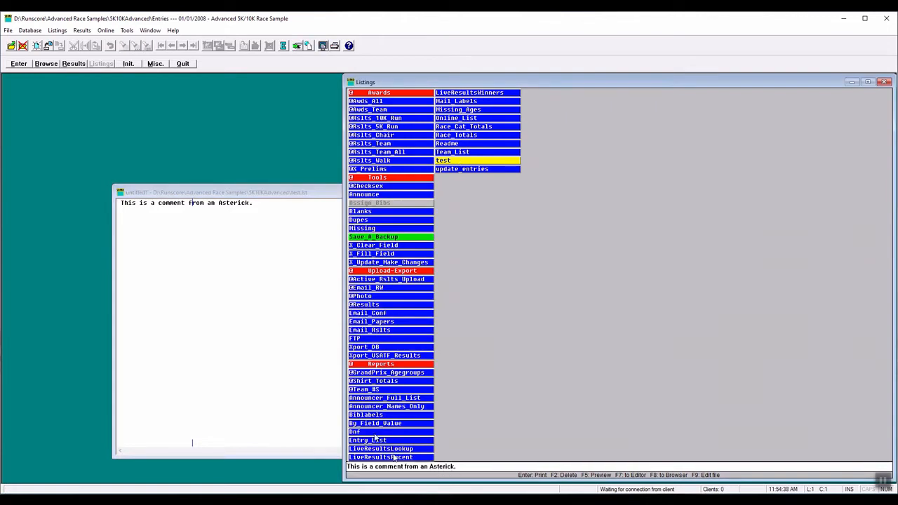
# Step: Change "Asterick" to "space" in the comment line, save the file and reselect the test listing
pyautogui.click(219, 203)
pyautogui.moveTo(218, 204); pyautogui.dragTo(249, 208)
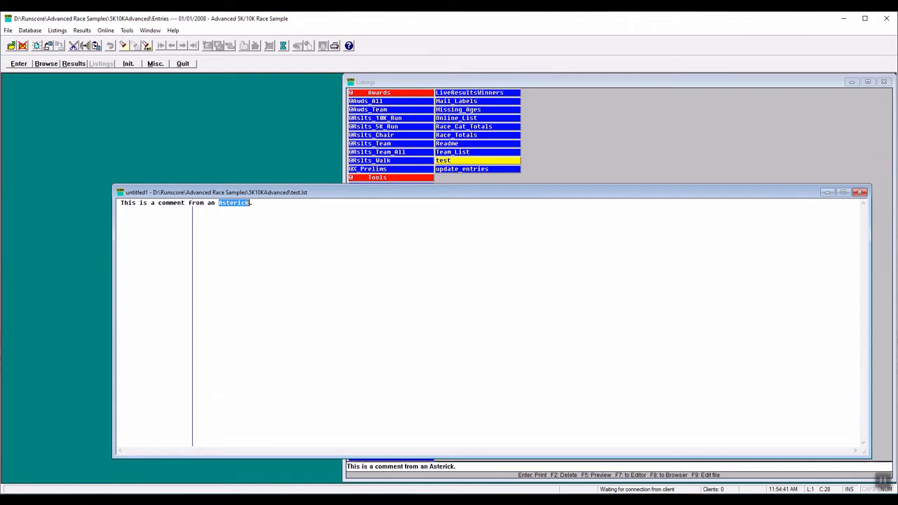
pyautogui.write('spa')
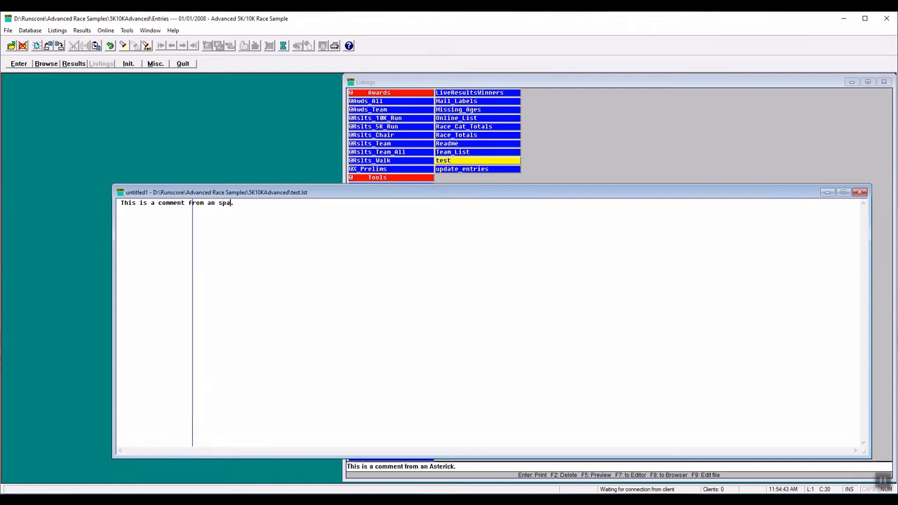
pyautogui.write('ce')
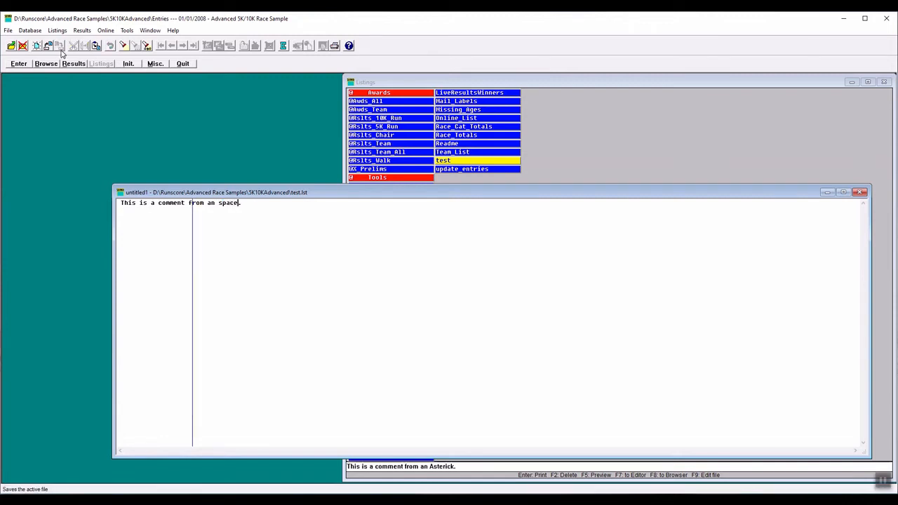
pyautogui.click(60, 51)
pyautogui.click(491, 166)
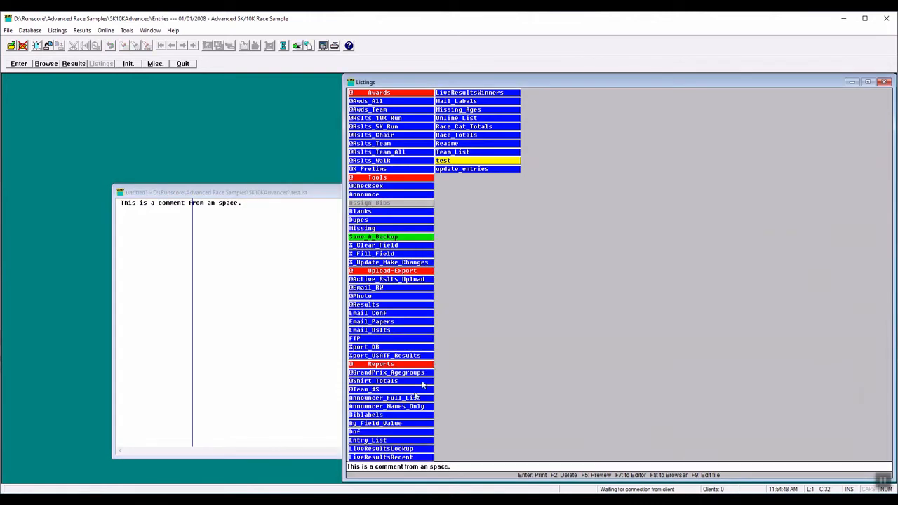
# Step: Replace the leading space with an asterisk and add a second line reading "we want to comment out the whole thing."
pyautogui.click(119, 203)
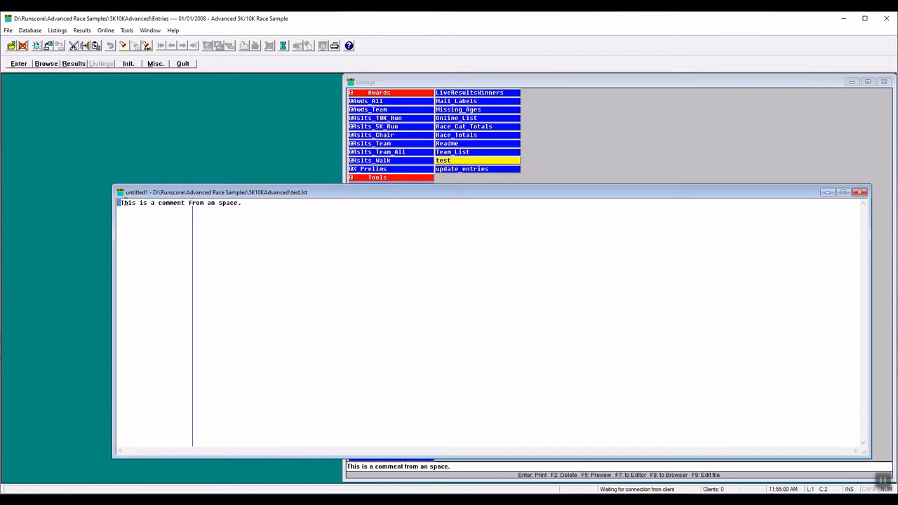
pyautogui.click(192, 441)
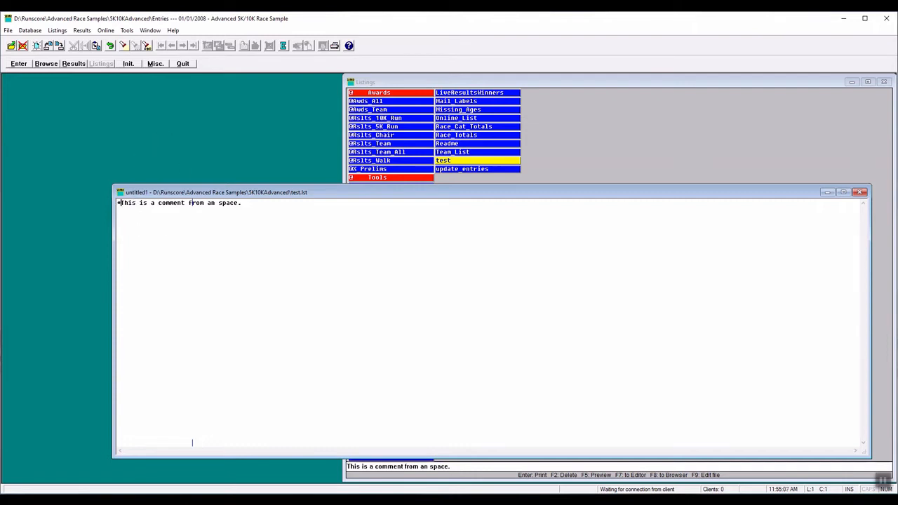
pyautogui.click(246, 206)
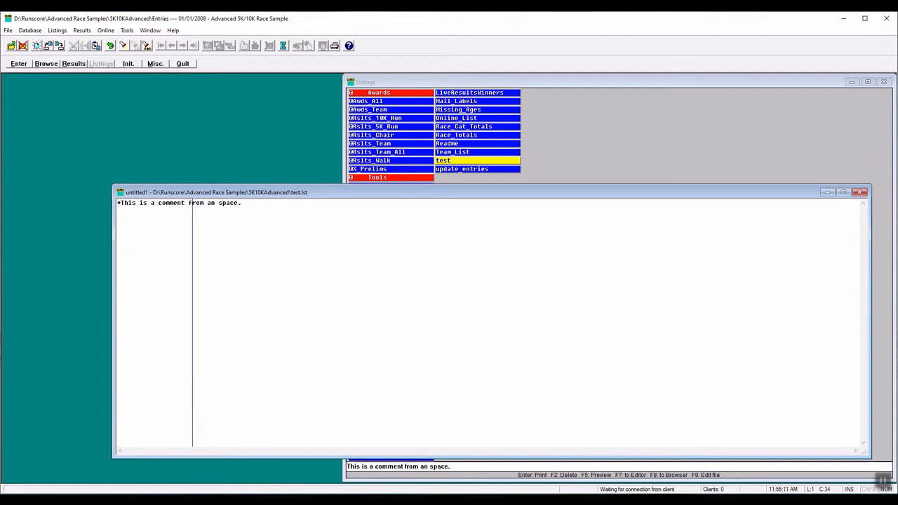
pyautogui.press('Return')
pyautogui.write('we want to comment out the whole ')
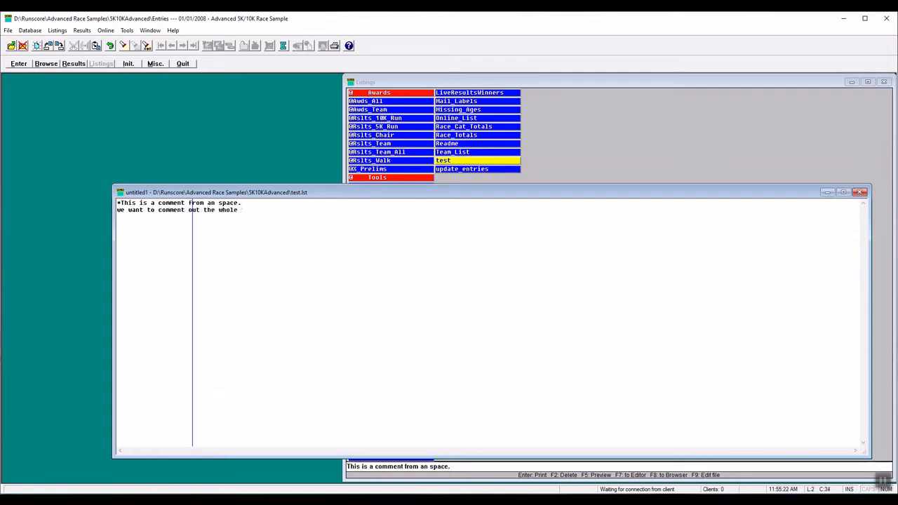
pyautogui.write('thing.')
# Step: Enclose the two text lines between "/*" and "*/" on their own lines, save test.lst and reselect the test listing
pyautogui.hotkey('ctrl', 'Home')
pyautogui.write('/')
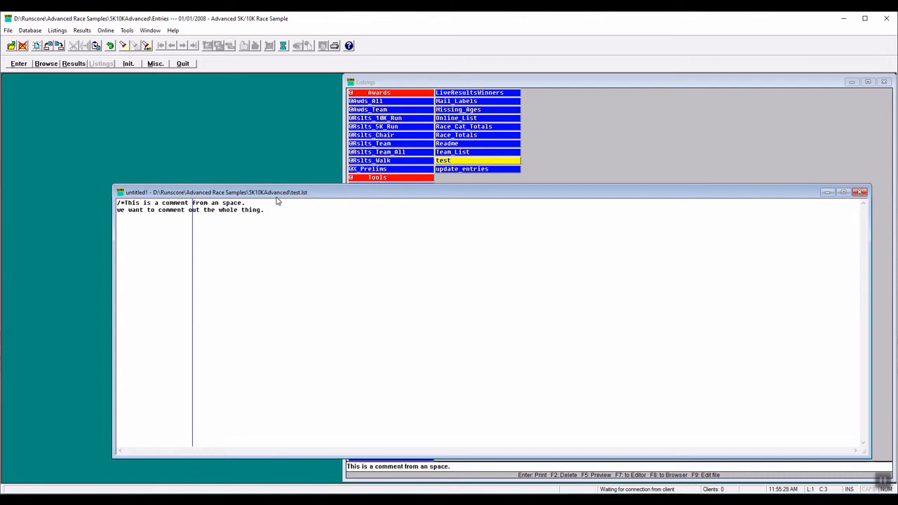
pyautogui.press('Return')
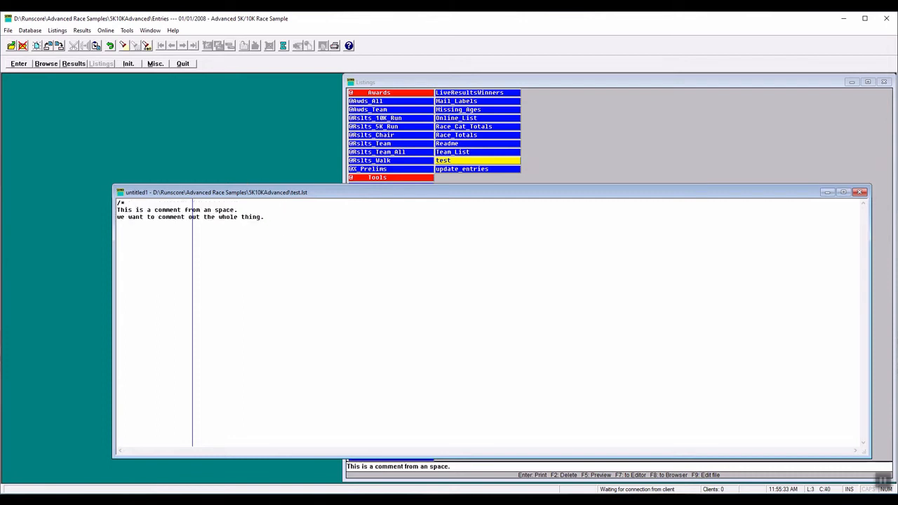
pyautogui.press('Return')
pyautogui.write('*')
pyautogui.click(61, 48)
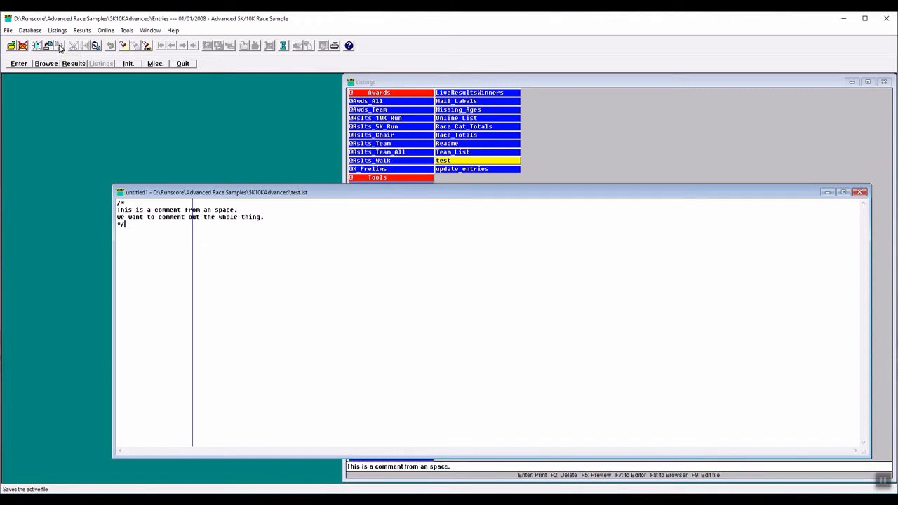
pyautogui.click(474, 161)
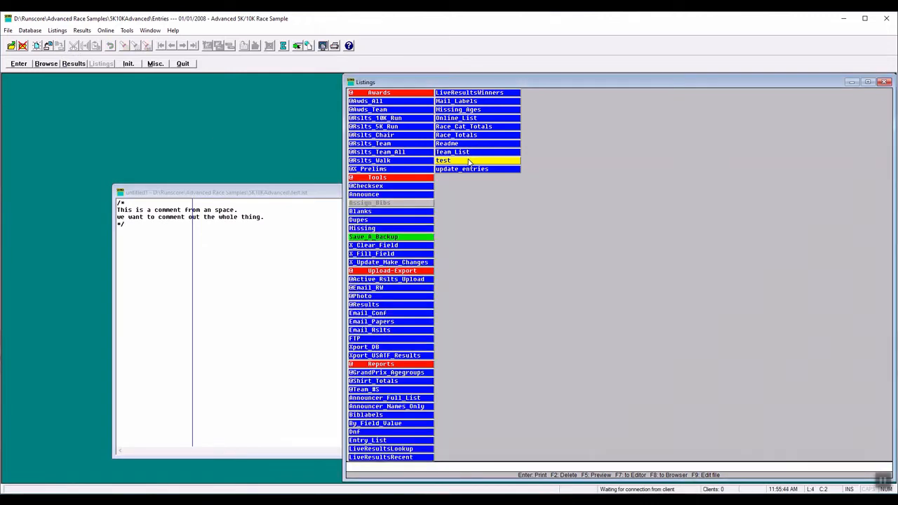
# Step: Insert the line "* comment" above the block comment, save test.lst and return to the Listings window
pyautogui.click(117, 204)
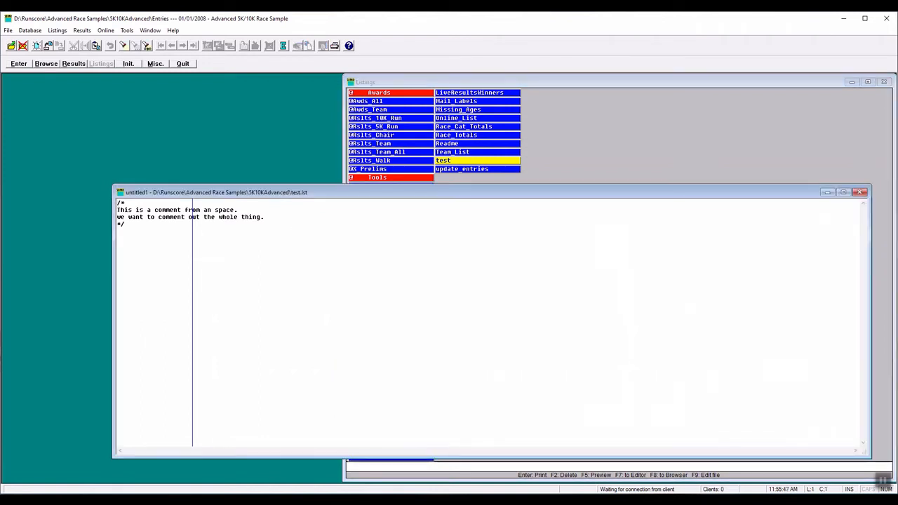
pyautogui.press('Return')
pyautogui.press('Up')
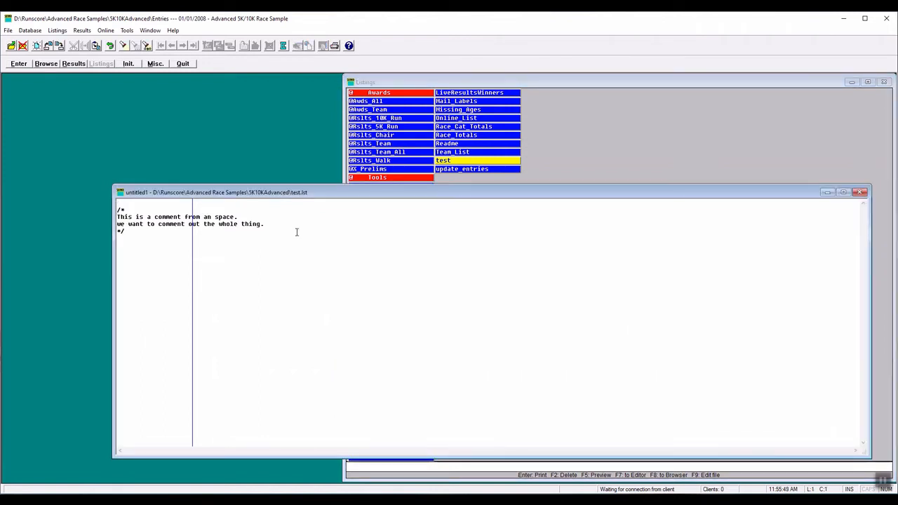
pyautogui.write('* comment')
pyautogui.click(450, 185)
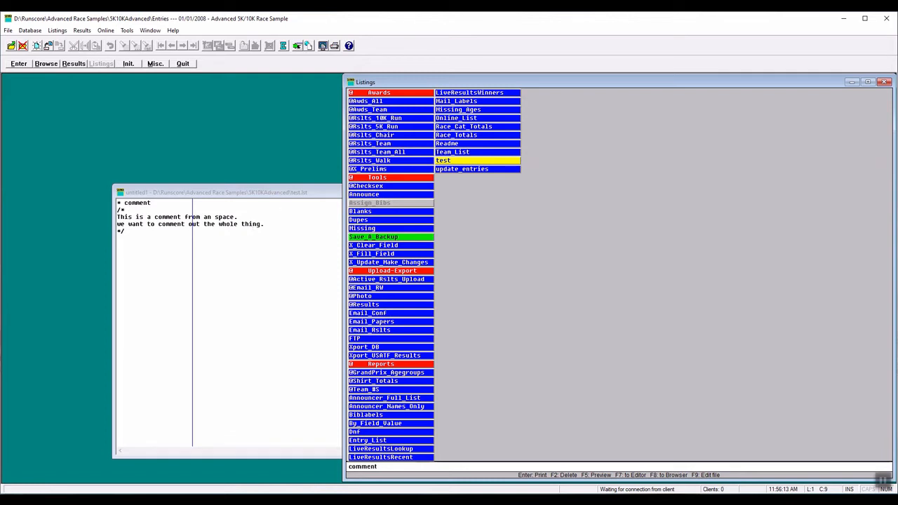
# Step: Close and reopen test.lst, and add the line ".include racename" below the block comment
pyautogui.doubleClick(298, 194)
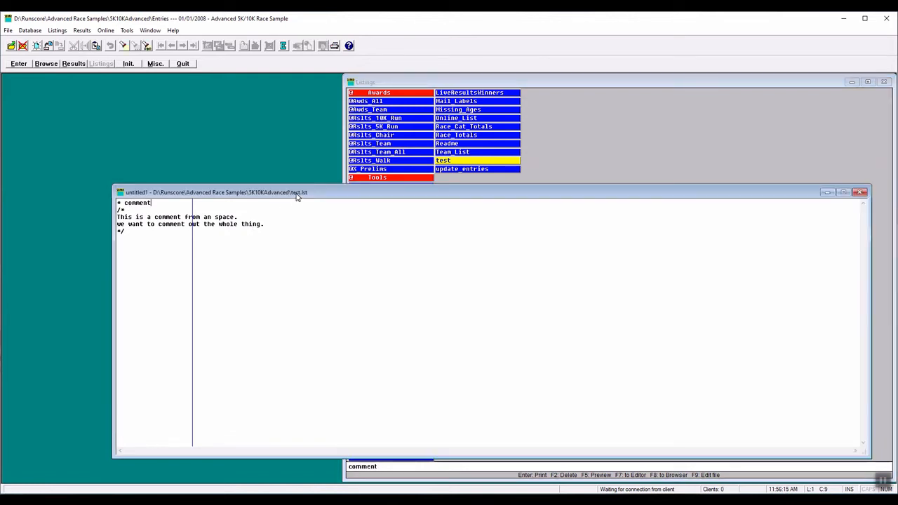
pyautogui.click(861, 193)
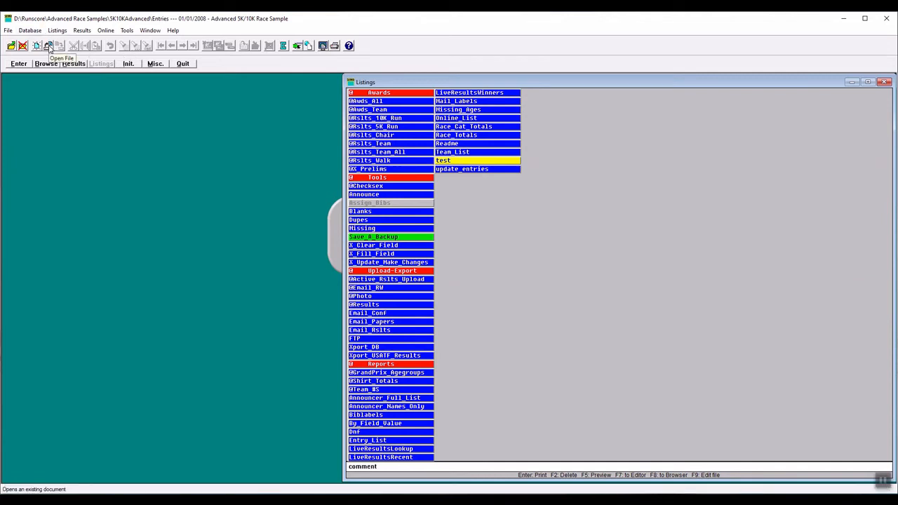
pyautogui.rightClick(472, 159)
pyautogui.click(500, 232)
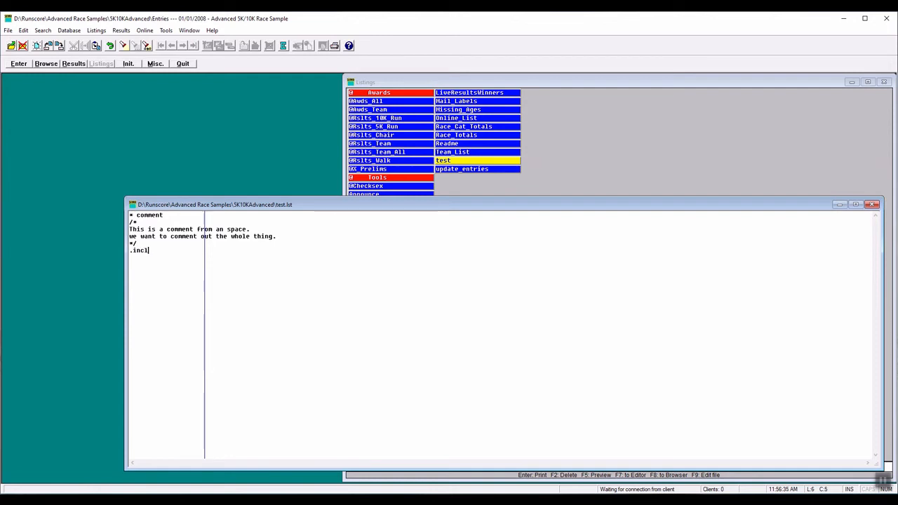
pyautogui.write('e racename')
# Step: Open the racename file from the include line, compare it with test.lst and close it
pyautogui.doubleClick(171, 250)
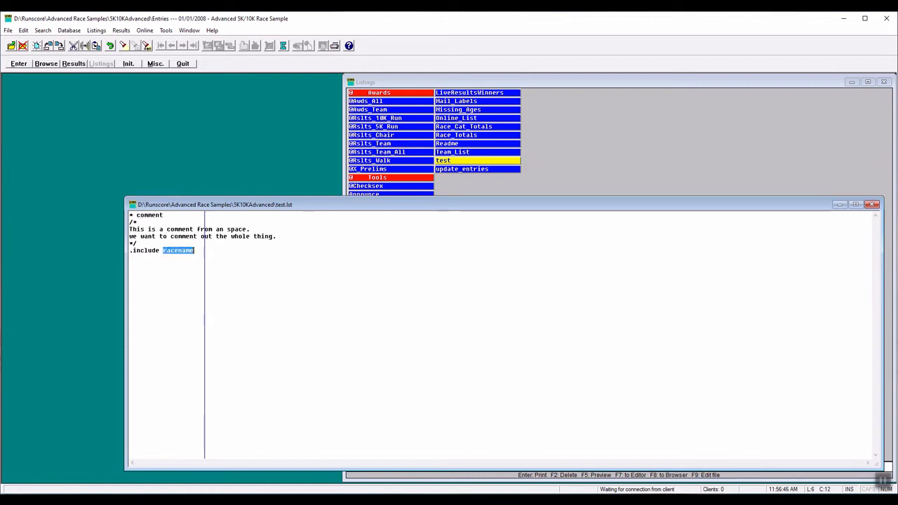
pyautogui.rightClick(172, 250)
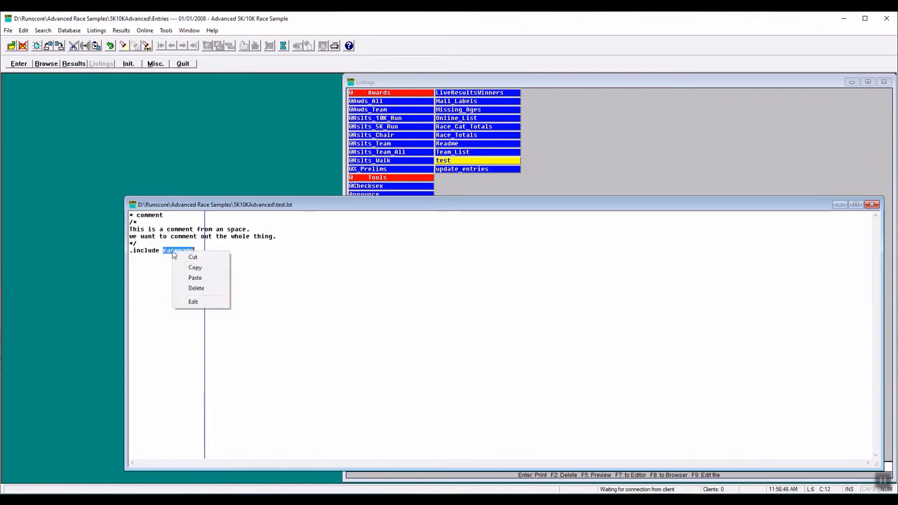
pyautogui.click(193, 303)
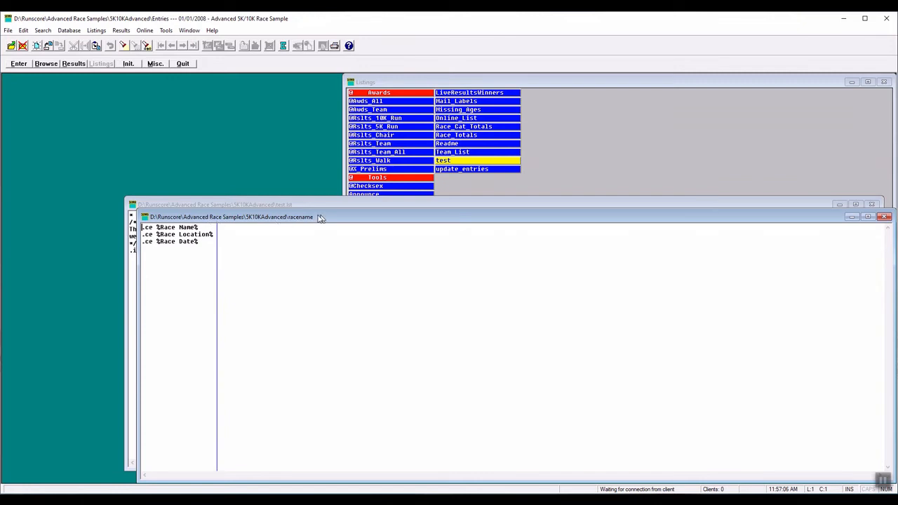
pyautogui.click(130, 268)
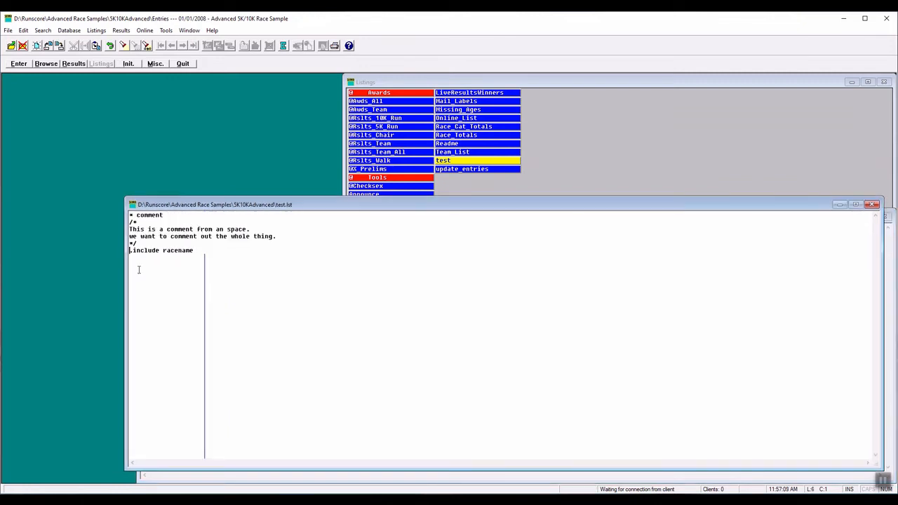
pyautogui.click(178, 479)
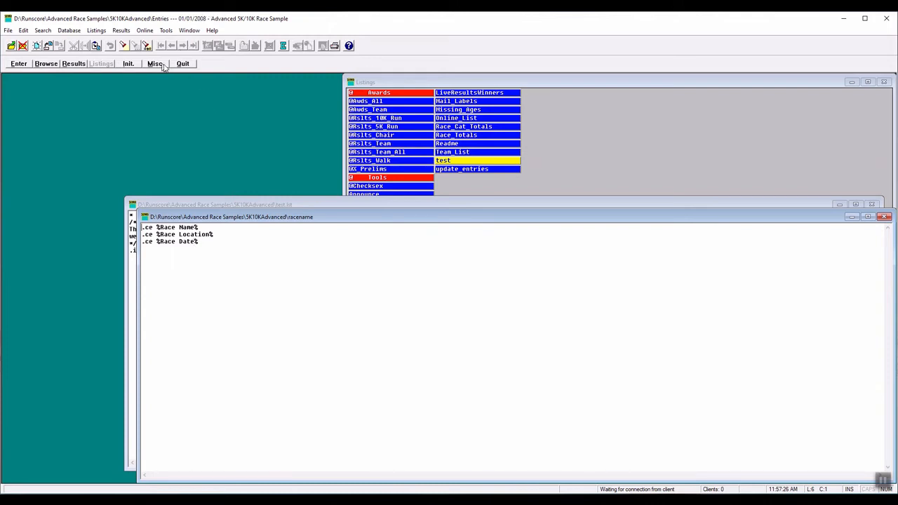
pyautogui.click(886, 216)
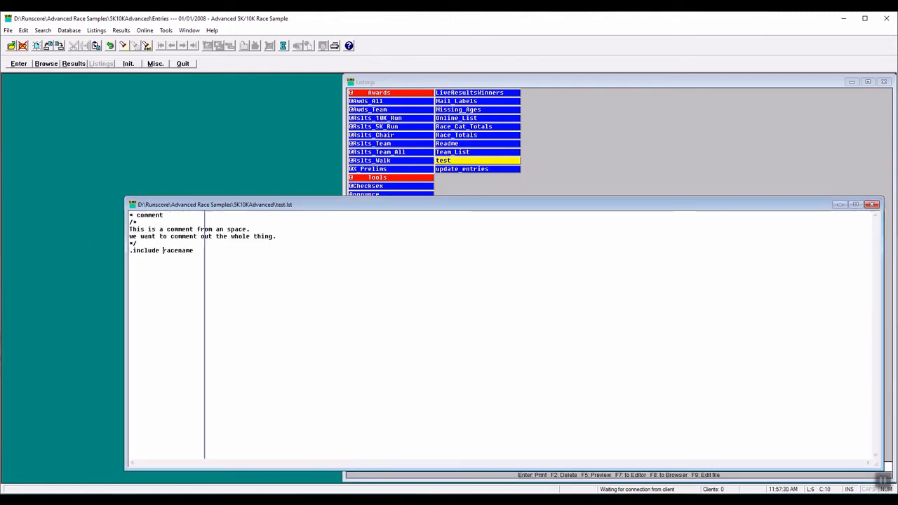
# Step: Change the include line's file name to fieldlst, review that included file and save test.lst
pyautogui.doubleClick(220, 250)
pyautogui.write('fieldlst')
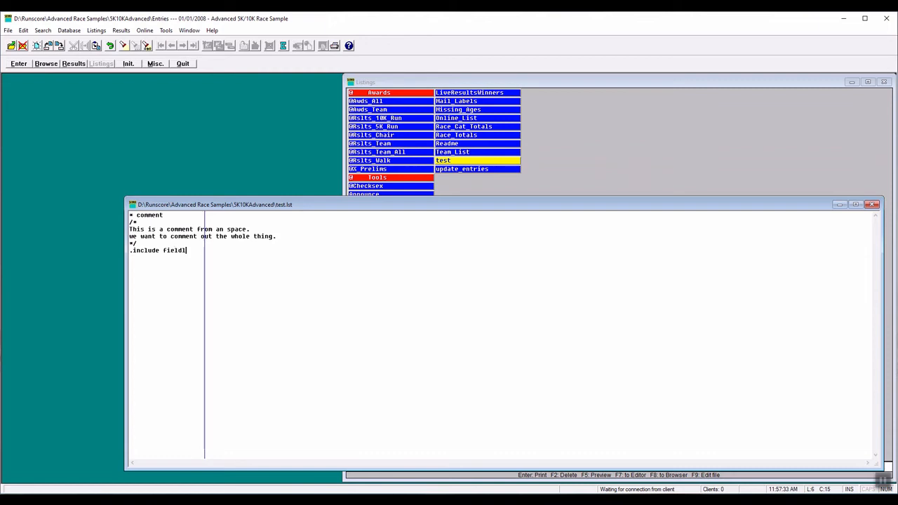
pyautogui.rightClick(181, 251)
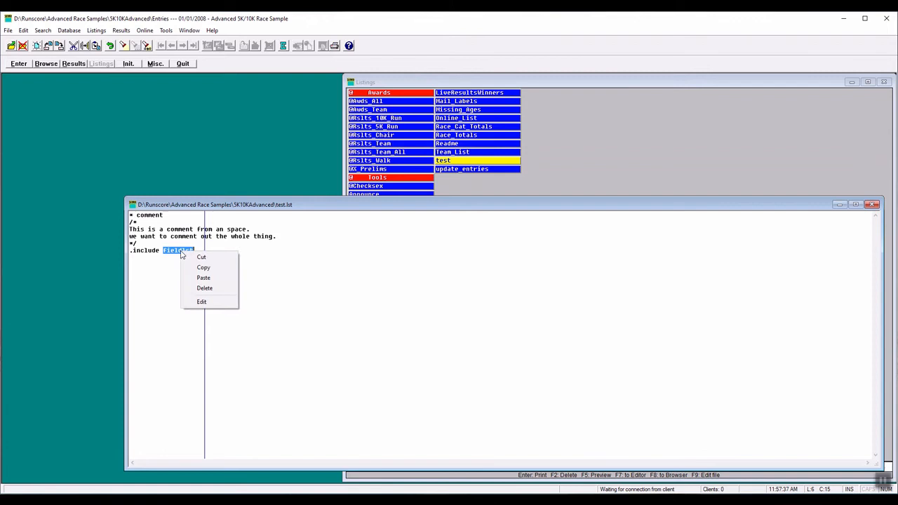
pyautogui.click(210, 301)
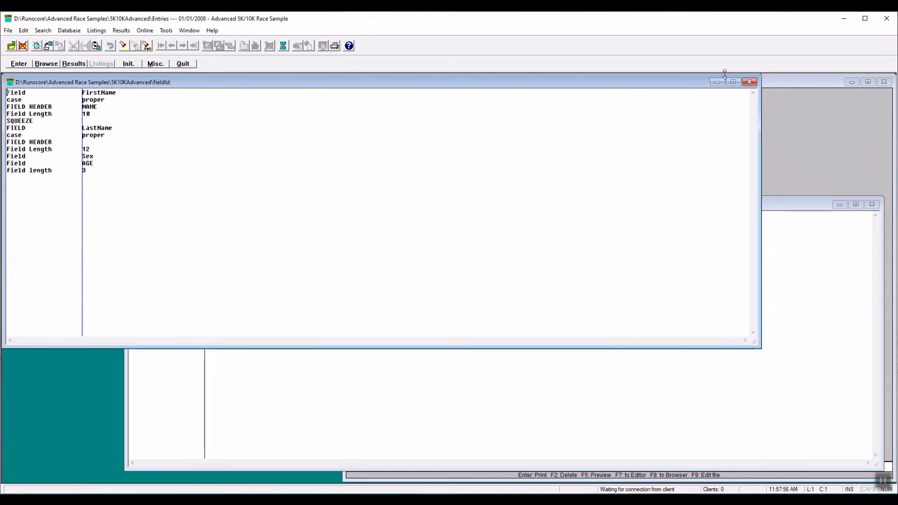
pyautogui.click(749, 83)
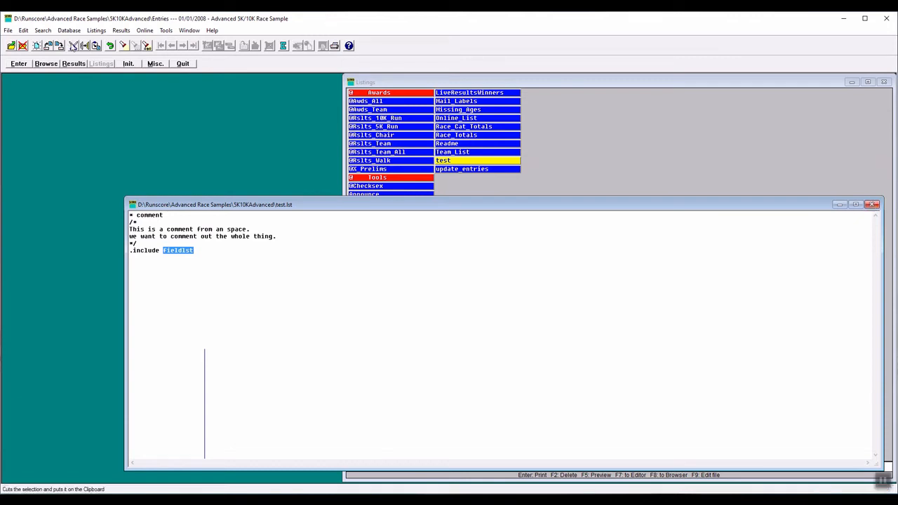
pyautogui.click(61, 46)
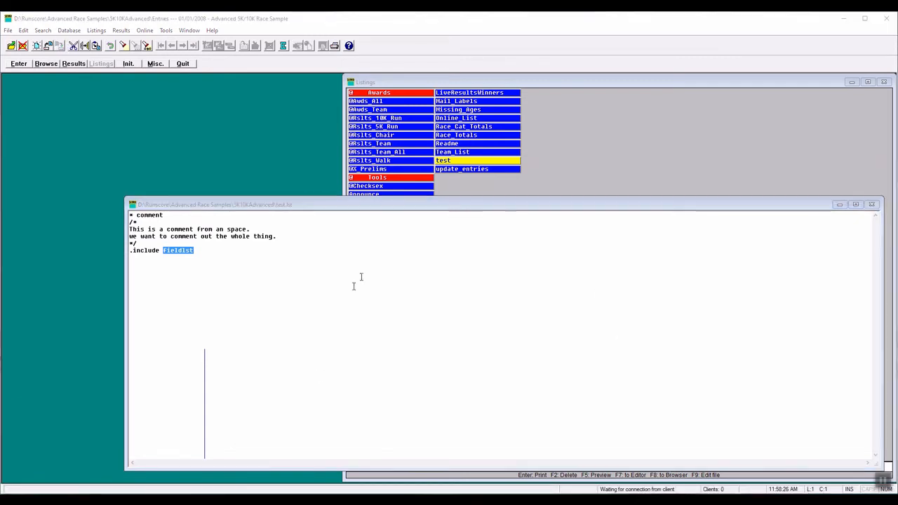
# Step: Open the Entry_List listing file and read through its comments, header, fields and footer
pyautogui.click(385, 161)
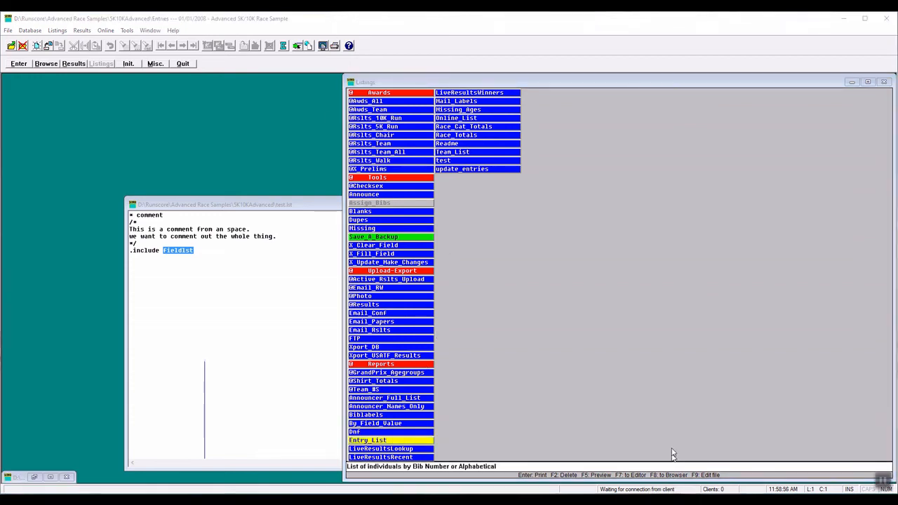
pyautogui.click(34, 477)
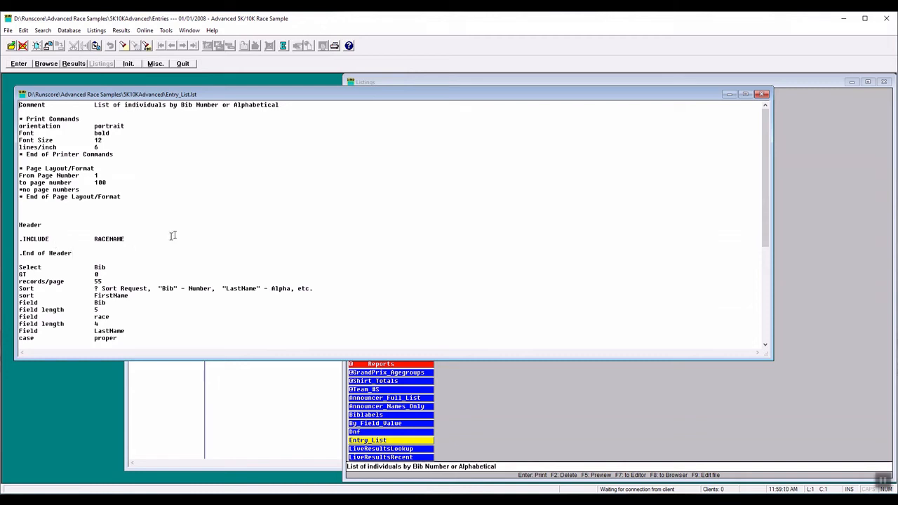
pyautogui.scroll(-4, 173, 235)
pyautogui.scroll(-4, 175, 249)
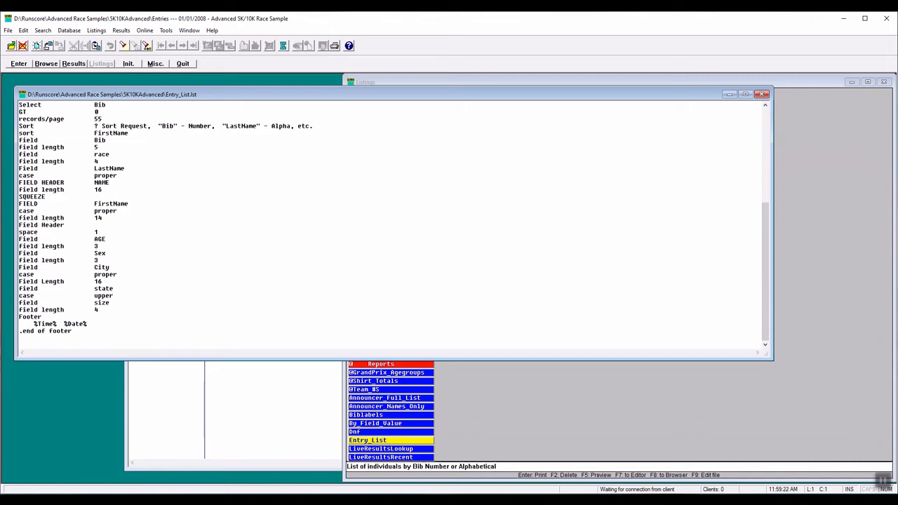
pyautogui.scroll(8, 260, 247)
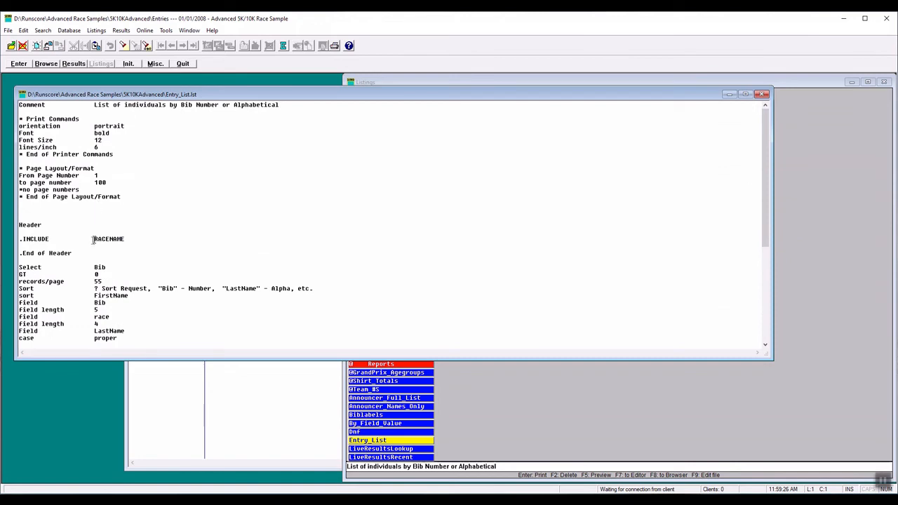
# Step: Open the RACENAME file referenced in Entry_List's header to examine it, and close both files
pyautogui.rightClick(106, 239)
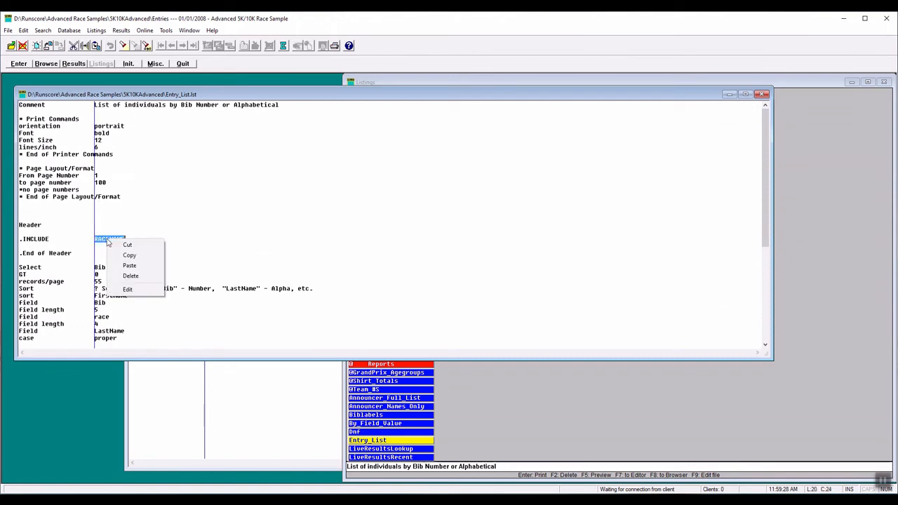
pyautogui.click(128, 288)
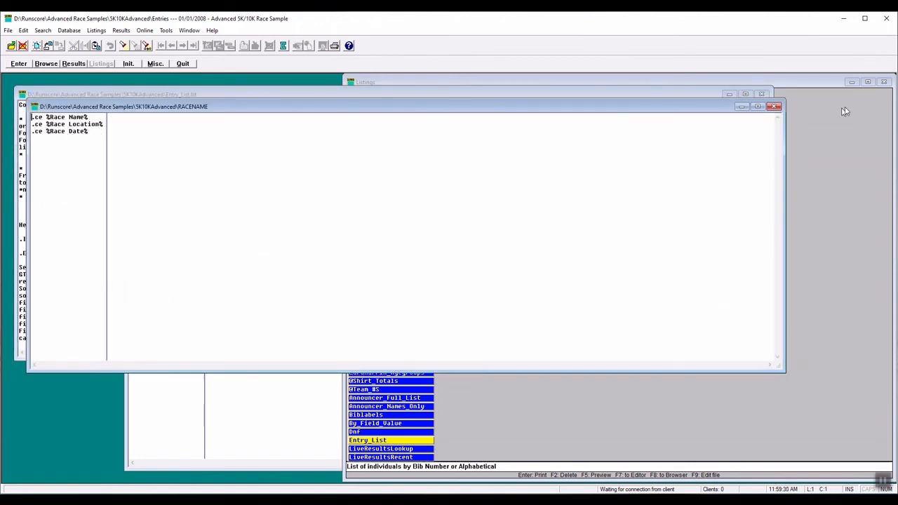
pyautogui.click(774, 106)
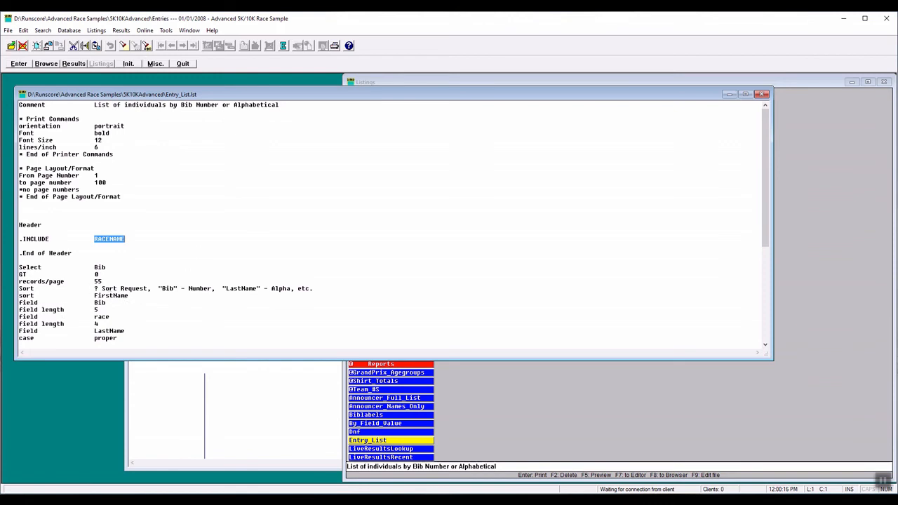
pyautogui.scroll(-3, 204, 245)
pyautogui.scroll(3, 205, 246)
pyautogui.click(763, 94)
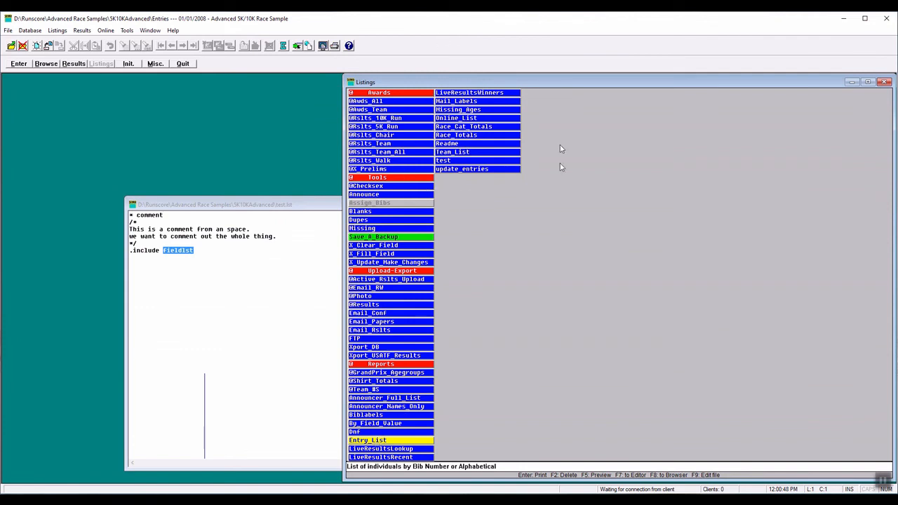
# Step: Open the update_entries listing file to examine its comment and command, and close it
pyautogui.click(484, 171)
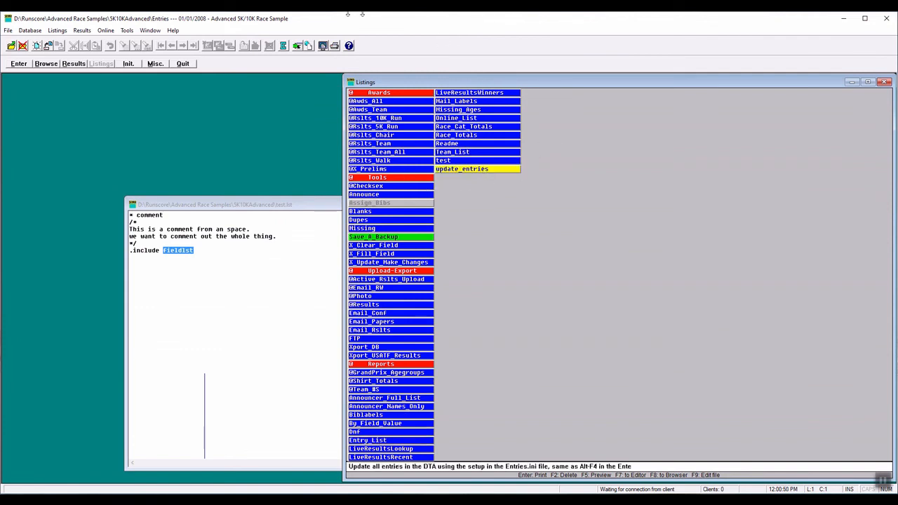
pyautogui.click(283, 46)
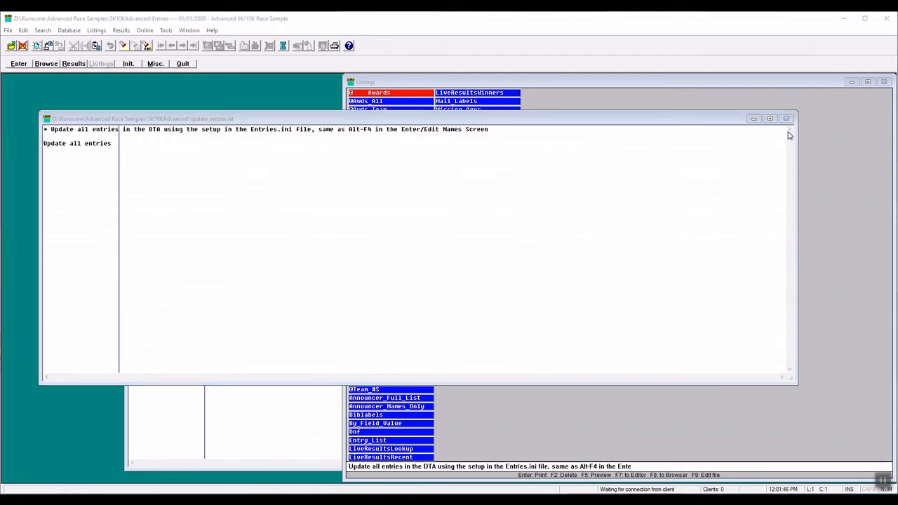
pyautogui.click(787, 123)
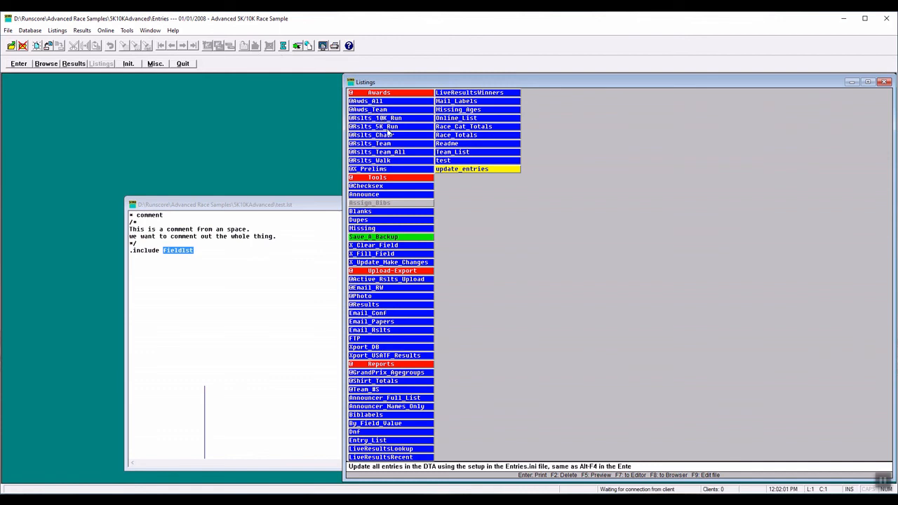
pyautogui.click(71, 64)
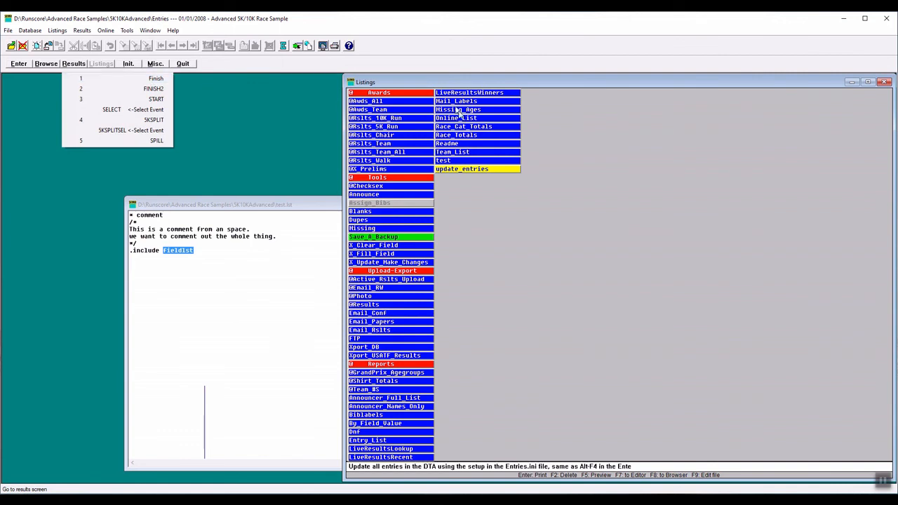
pyautogui.click(545, 220)
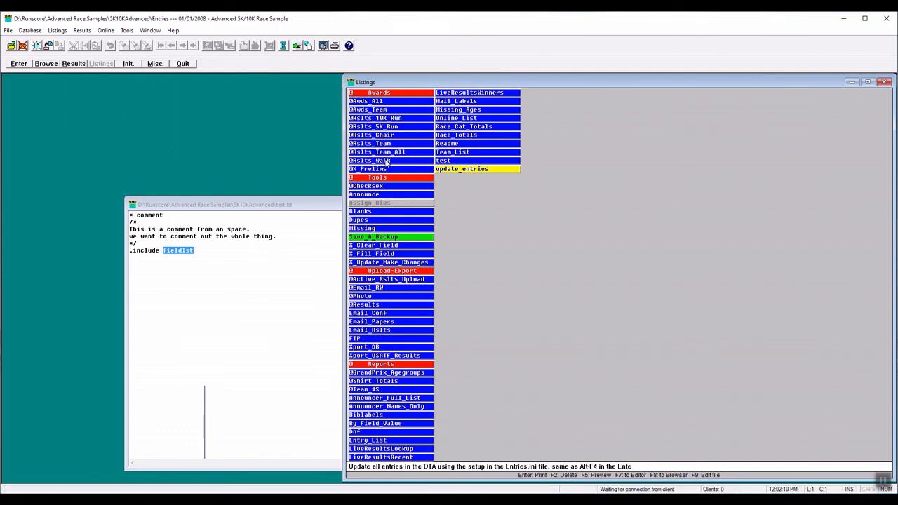
pyautogui.click(387, 161)
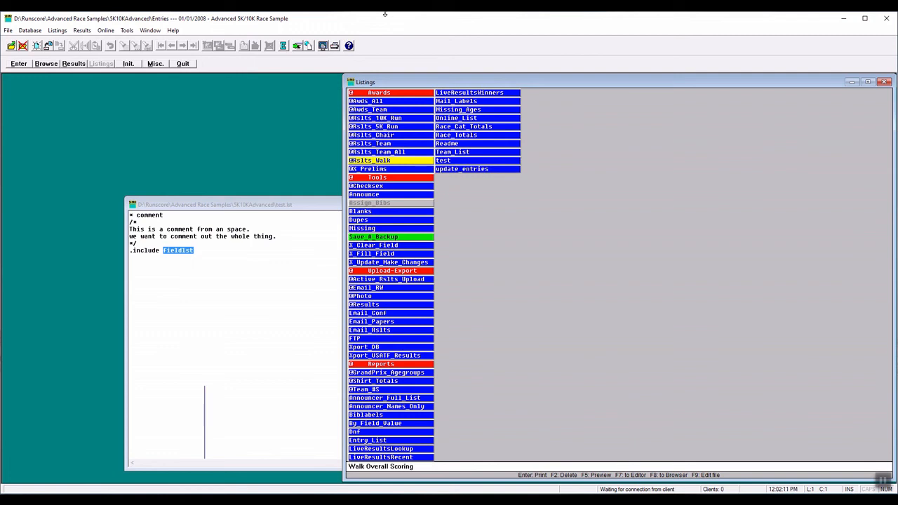
pyautogui.click(284, 46)
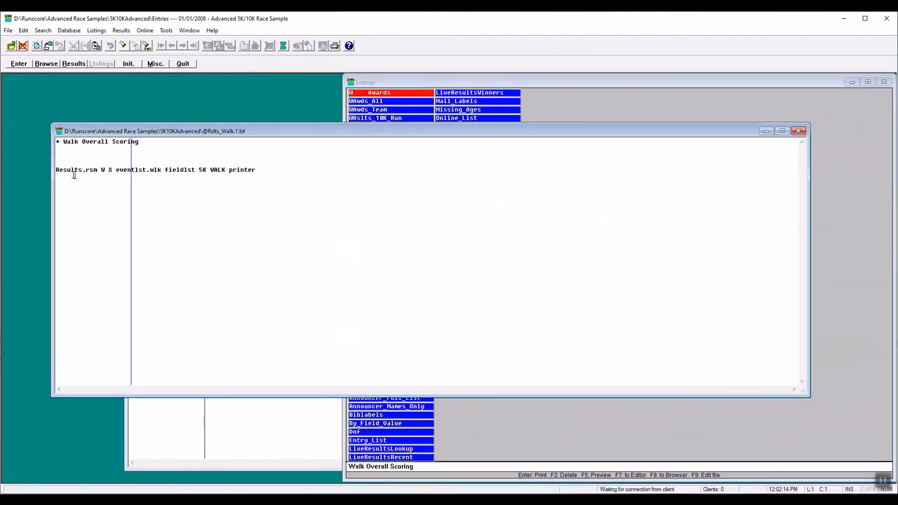
pyautogui.doubleClick(78, 169)
pyautogui.rightClick(78, 171)
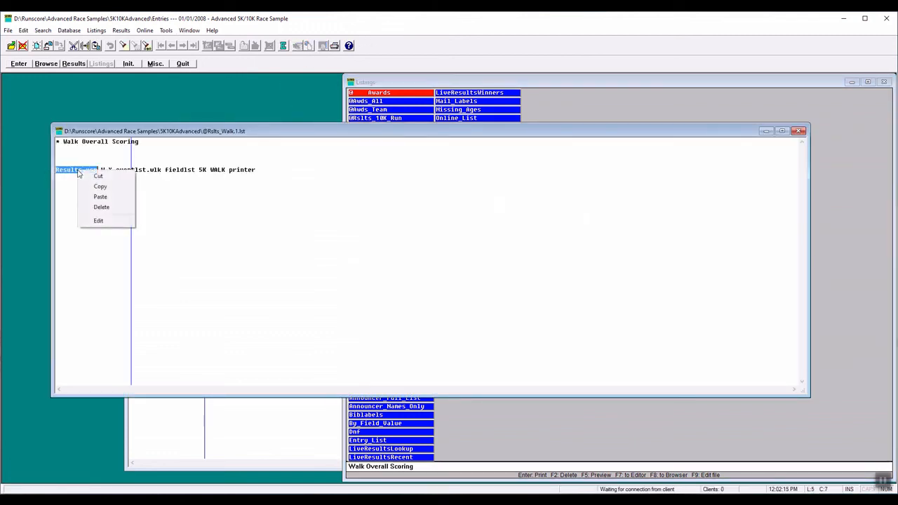
pyautogui.click(97, 222)
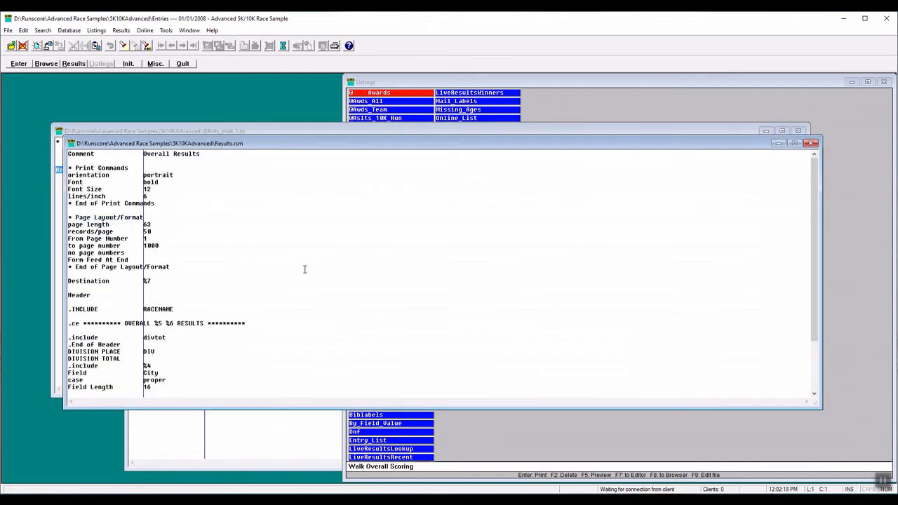
pyautogui.scroll(-2, 317, 186)
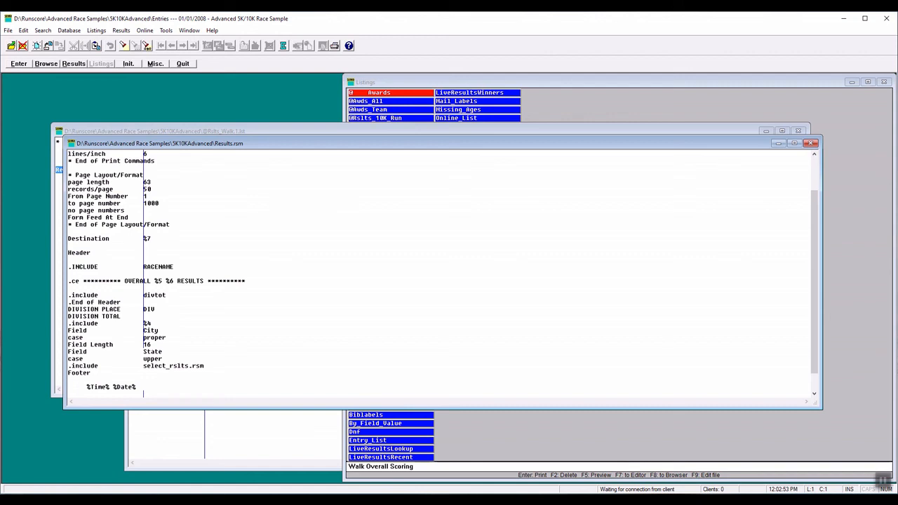
pyautogui.click(811, 145)
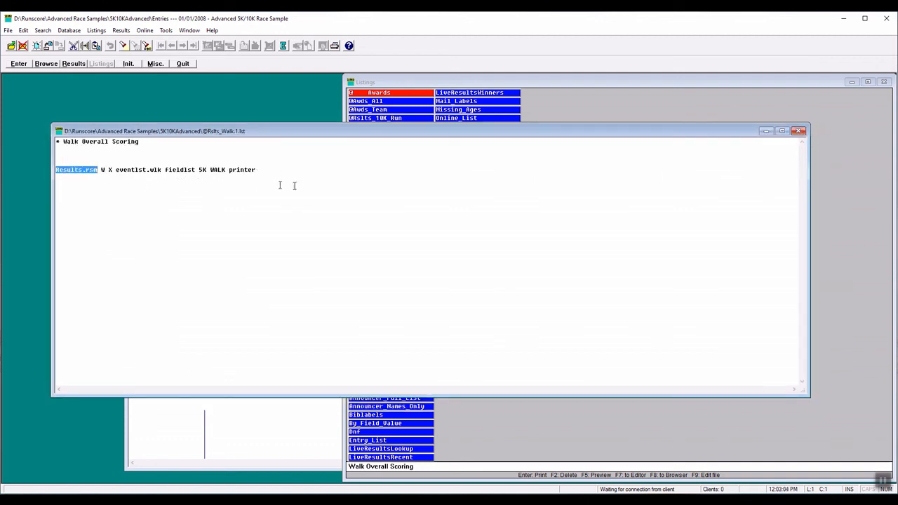
pyautogui.click(799, 131)
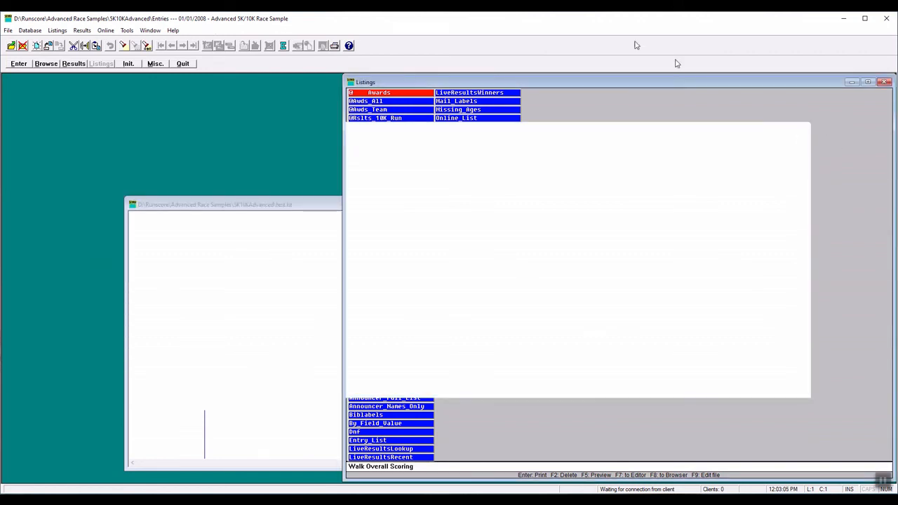
pyautogui.click(377, 102)
pyautogui.click(283, 46)
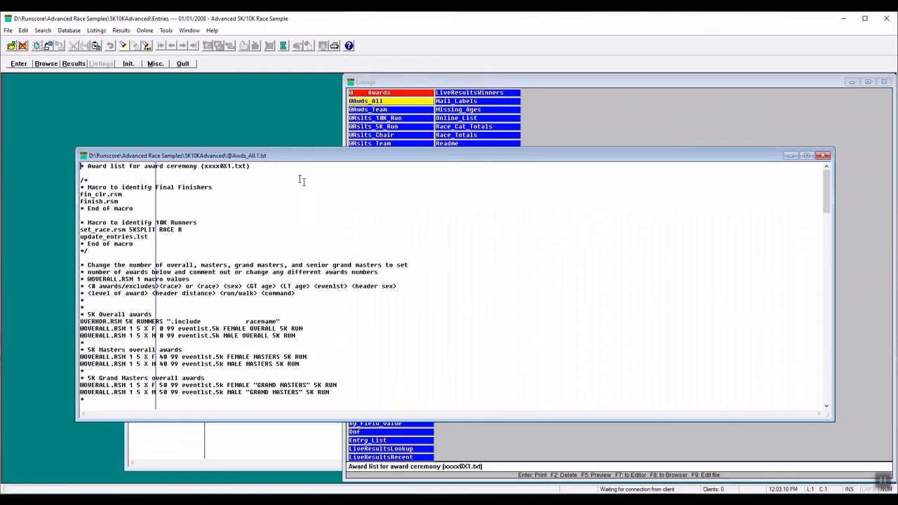
pyautogui.scroll(-4, 301, 180)
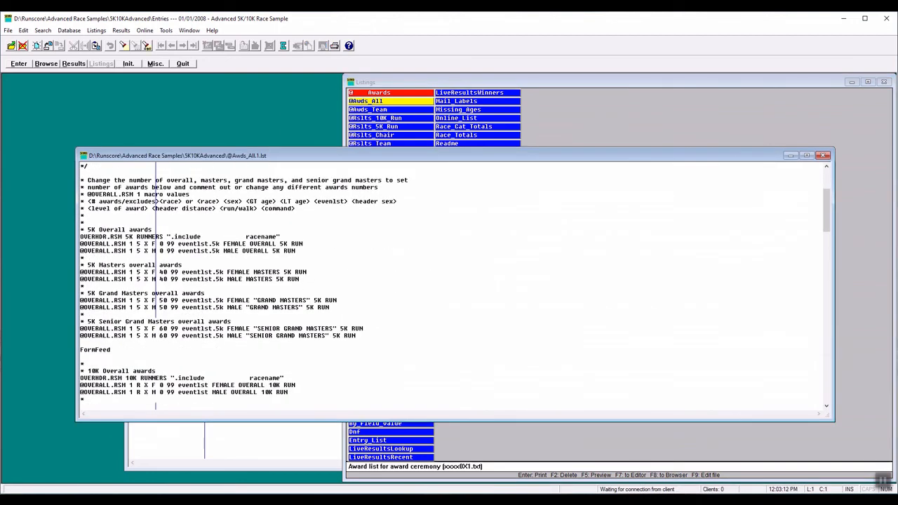
pyautogui.scroll(-7, 156, 405)
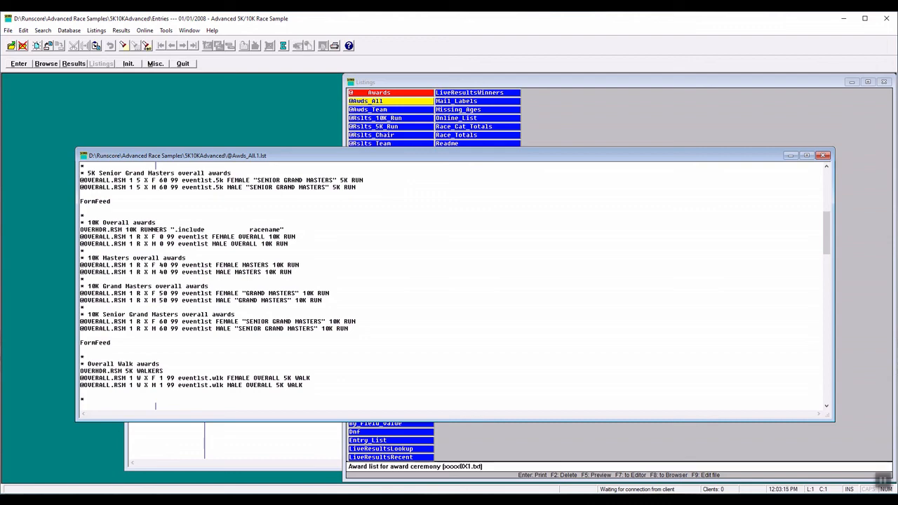
pyautogui.scroll(-5, 156, 405)
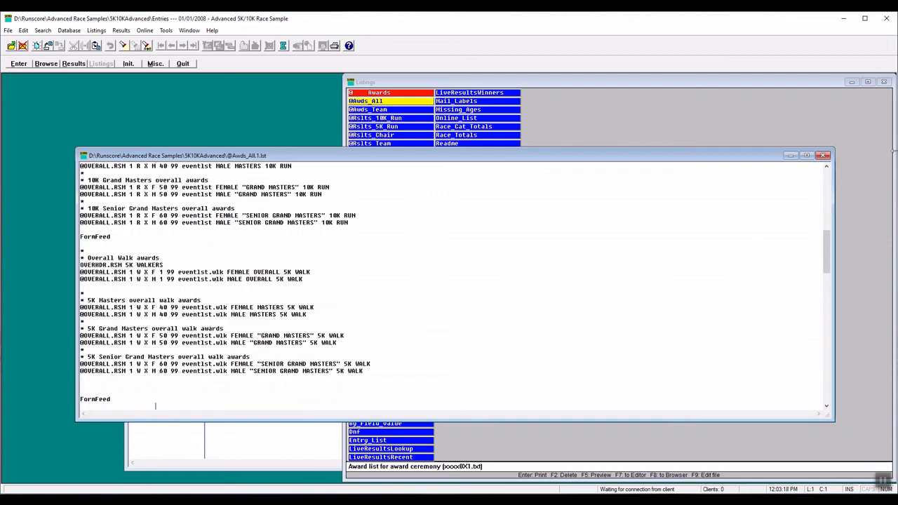
pyautogui.click(822, 155)
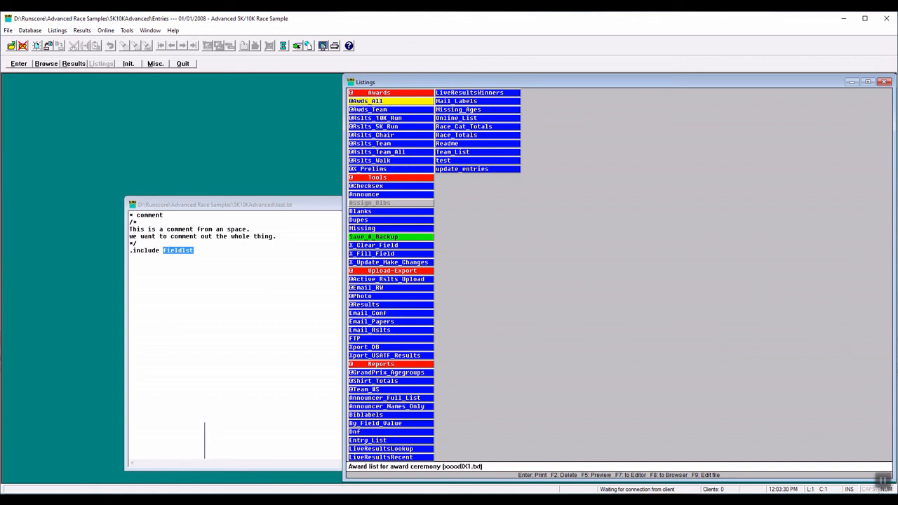
pyautogui.click(883, 481)
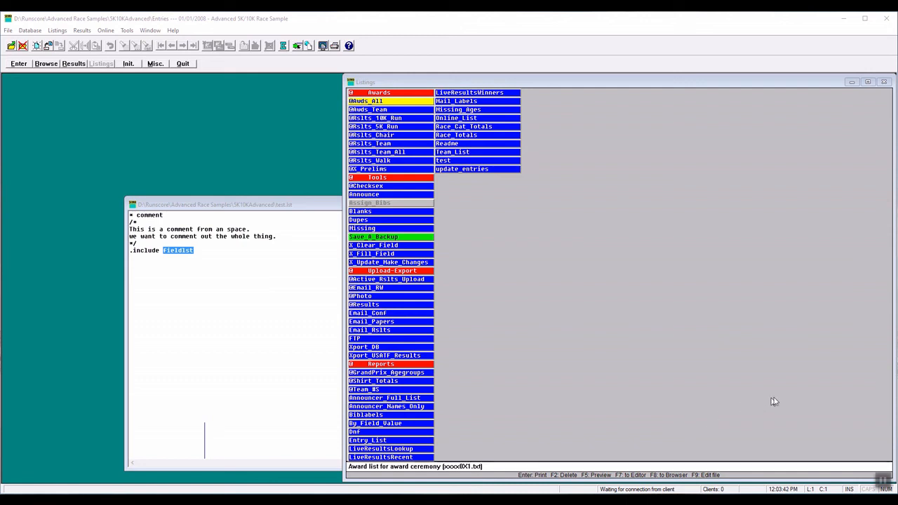
pyautogui.click(884, 483)
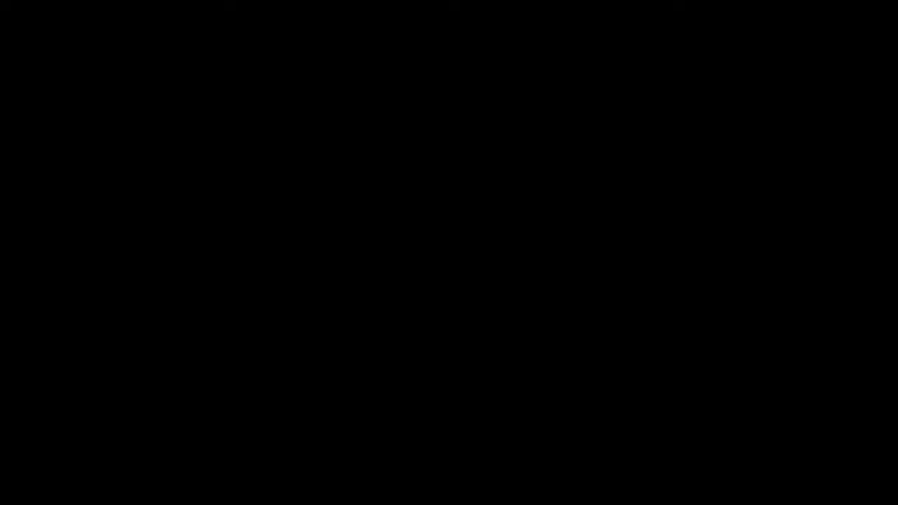